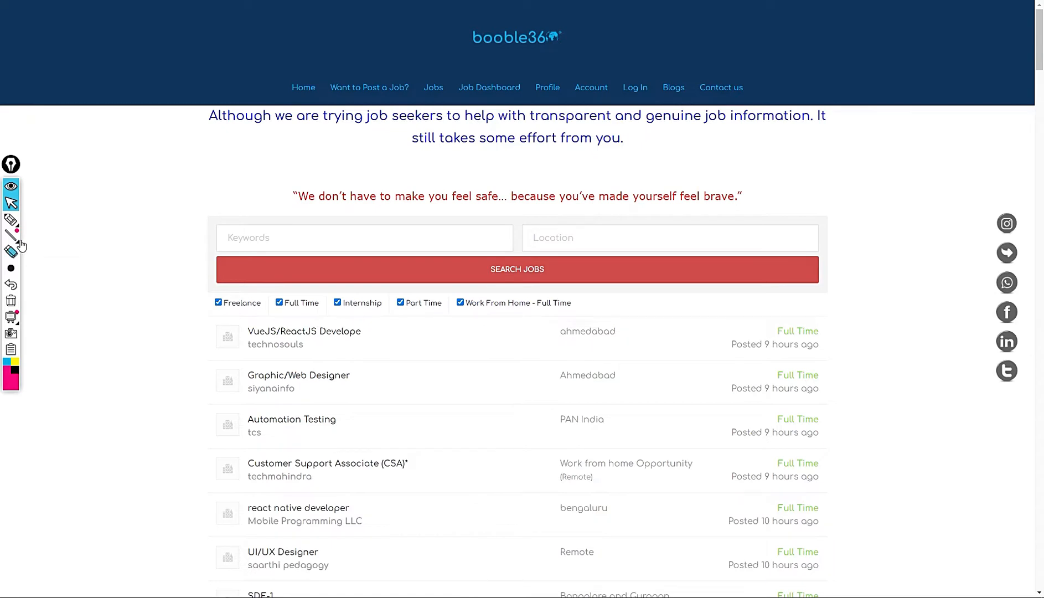
{"action": "scroll", "coordinate": [332, 377], "scroll_direction": "down", "scroll_amount": 2}
{"action": "scroll", "coordinate": [282, 400], "scroll_direction": "down", "scroll_amount": 1}
{"action": "scroll", "coordinate": [289, 390], "scroll_direction": "up", "scroll_amount": 1}
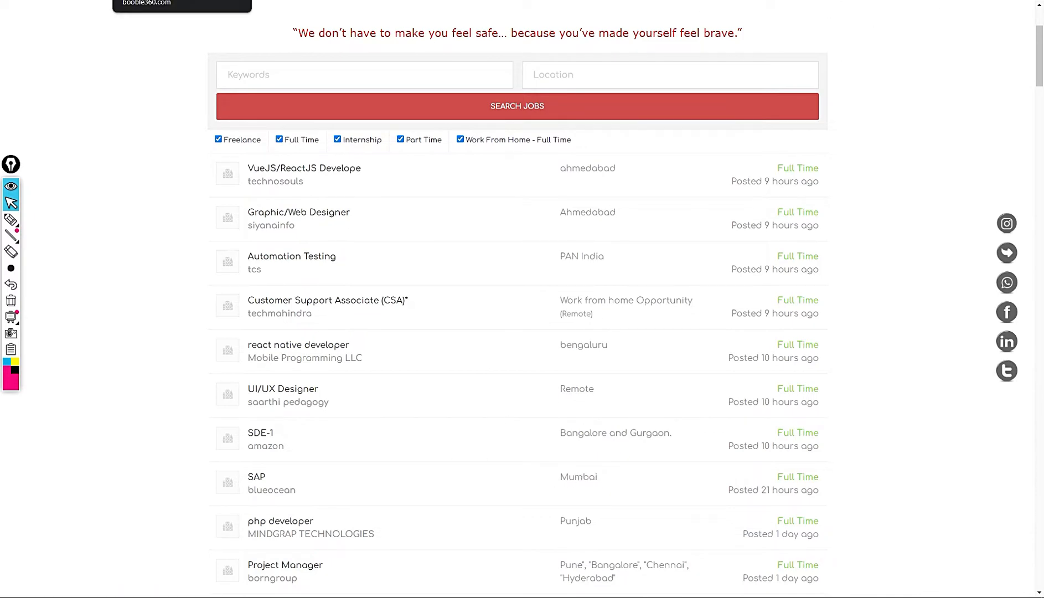
{"action": "left_click", "coordinate": [10, 218]}
{"action": "left_click_drag", "start_coordinate": [257, 242], "coordinate": [403, 242]}
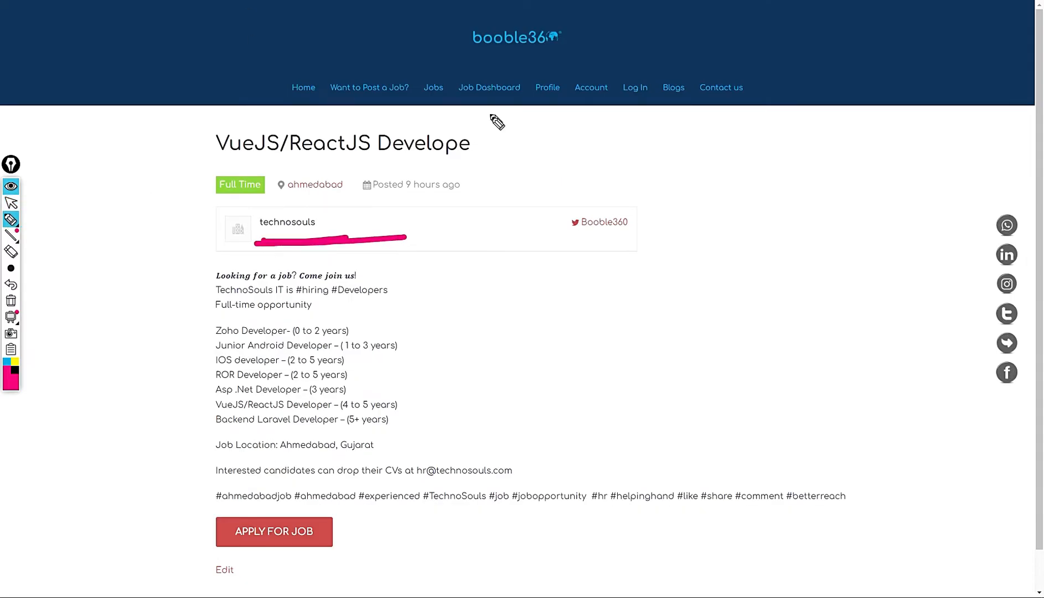
{"action": "left_click_drag", "start_coordinate": [493, 141], "coordinate": [471, 233]}
{"action": "left_click_drag", "start_coordinate": [470, 221], "coordinate": [452, 243]}
{"action": "left_click_drag", "start_coordinate": [472, 141], "coordinate": [481, 134]}
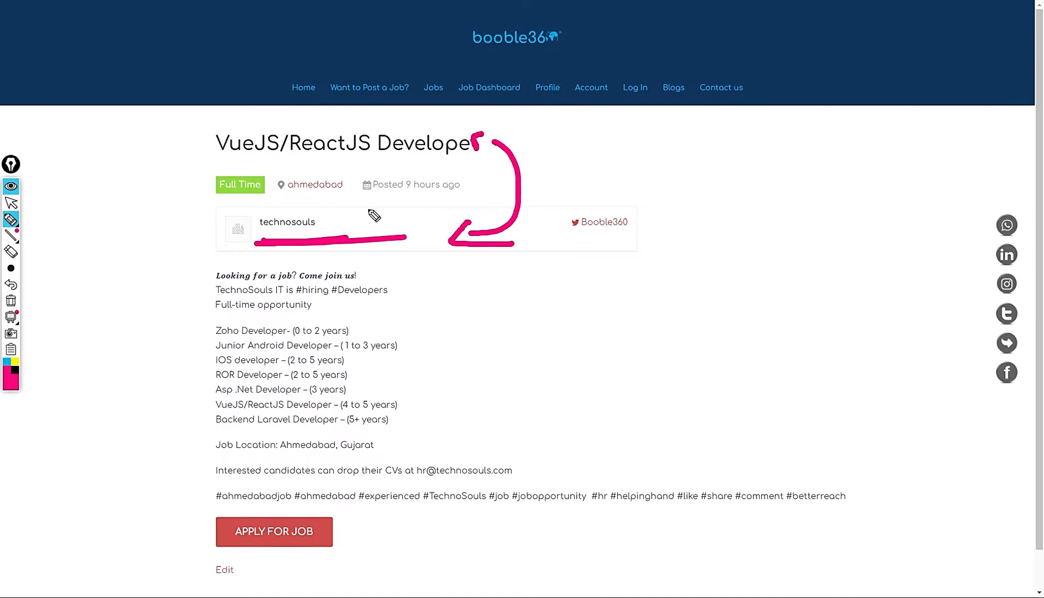
{"action": "mouse_move", "coordinate": [311, 212]}
{"action": "left_mouse_down"}
{"action": "mouse_move", "coordinate": [354, 205]}
{"action": "mouse_move", "coordinate": [270, 163]}
{"action": "mouse_move", "coordinate": [334, 205]}
{"action": "mouse_move", "coordinate": [353, 203]}
{"action": "left_mouse_up"}
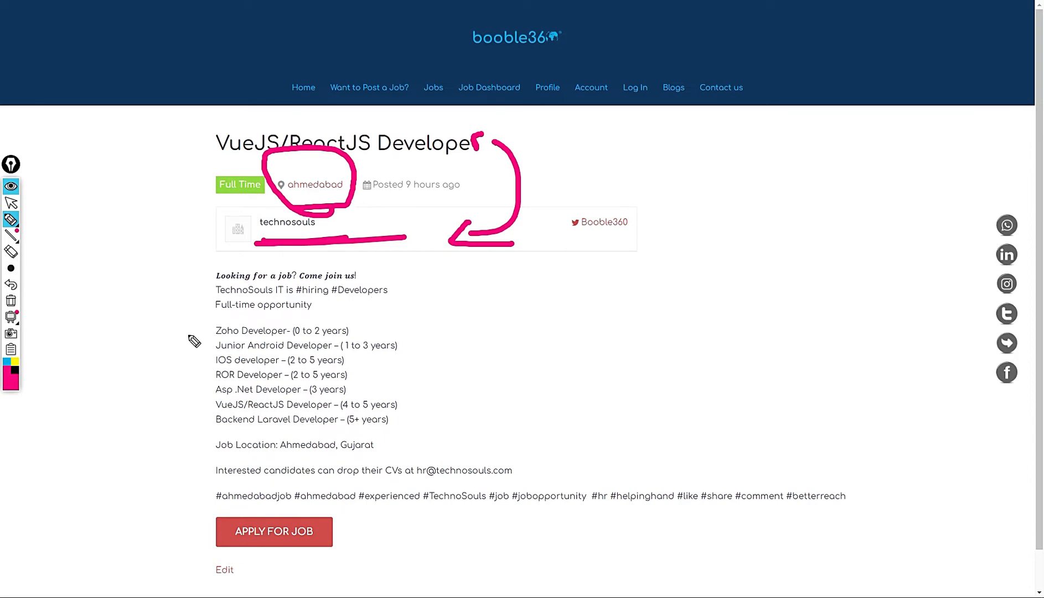
{"action": "mouse_move", "coordinate": [198, 334]}
{"action": "left_mouse_down"}
{"action": "mouse_move", "coordinate": [191, 327]}
{"action": "mouse_move", "coordinate": [163, 367]}
{"action": "mouse_move", "coordinate": [193, 435]}
{"action": "left_mouse_up"}
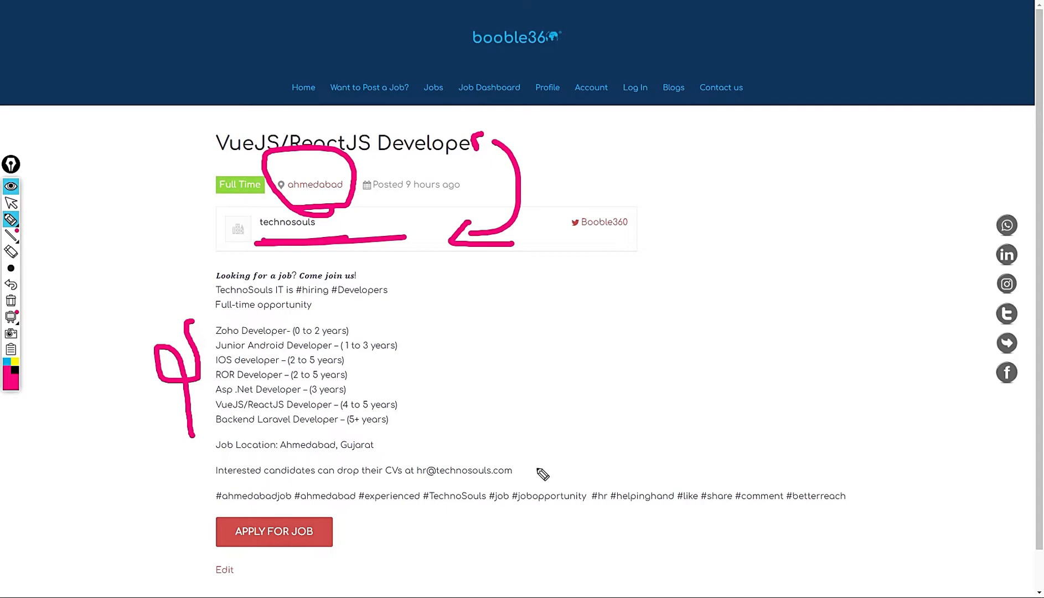
{"action": "mouse_move", "coordinate": [555, 464]}
{"action": "left_mouse_down"}
{"action": "mouse_move", "coordinate": [412, 471]}
{"action": "mouse_move", "coordinate": [432, 495]}
{"action": "mouse_move", "coordinate": [534, 495]}
{"action": "mouse_move", "coordinate": [522, 448]}
{"action": "left_mouse_up"}
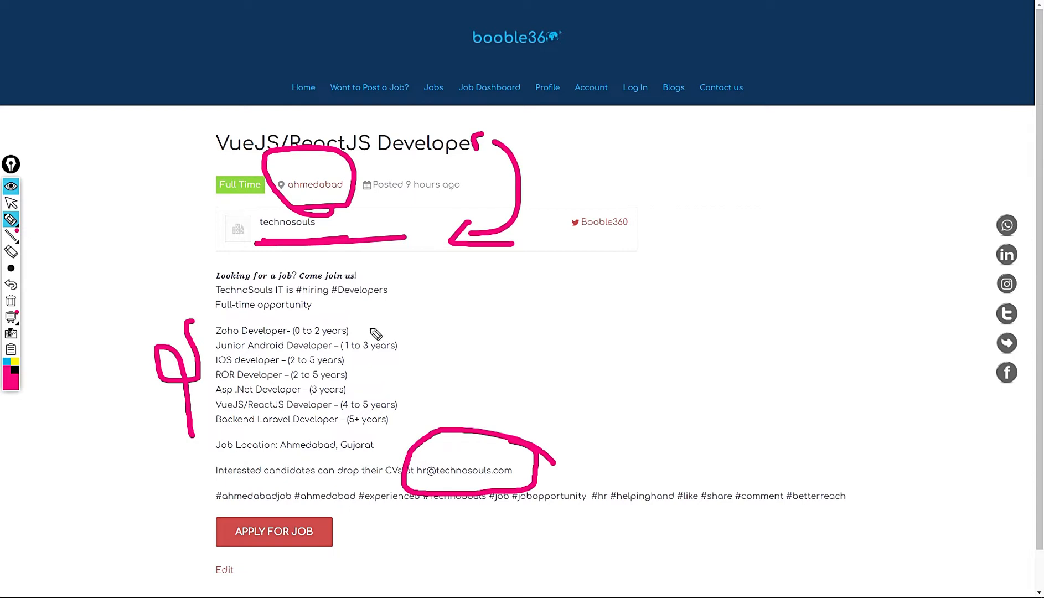
{"action": "mouse_move", "coordinate": [369, 329]}
{"action": "left_mouse_down"}
{"action": "mouse_move", "coordinate": [494, 296]}
{"action": "mouse_move", "coordinate": [503, 319]}
{"action": "left_mouse_up"}
{"action": "mouse_move", "coordinate": [576, 250]}
{"action": "left_mouse_down"}
{"action": "mouse_move", "coordinate": [571, 280]}
{"action": "mouse_move", "coordinate": [648, 258]}
{"action": "left_mouse_up"}
{"action": "left_click_drag", "start_coordinate": [696, 225], "coordinate": [674, 239]}
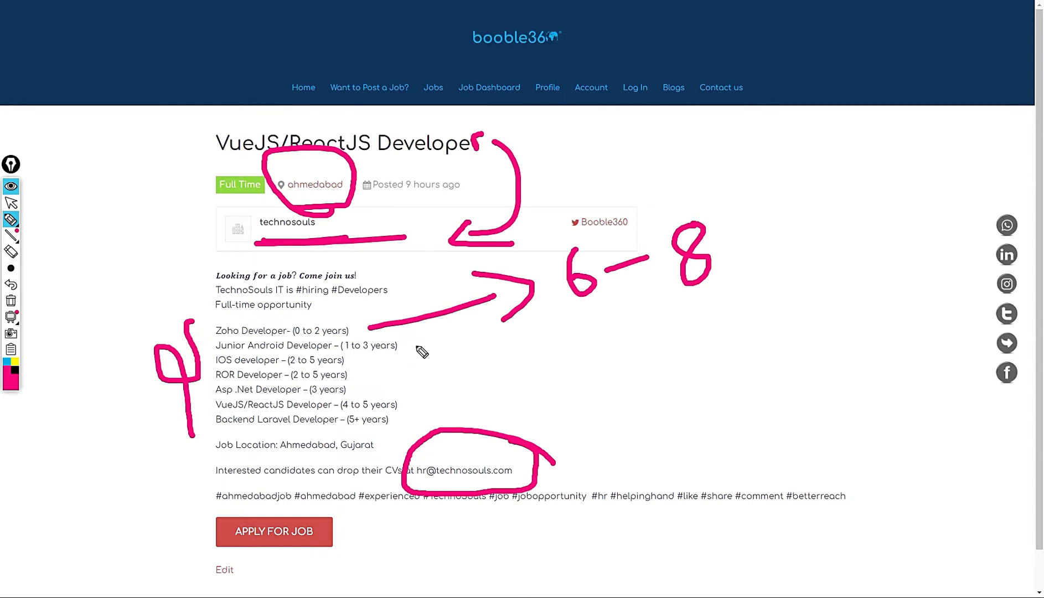
{"action": "mouse_move", "coordinate": [415, 346]}
{"action": "left_mouse_down"}
{"action": "mouse_move", "coordinate": [684, 306]}
{"action": "mouse_move", "coordinate": [694, 323]}
{"action": "left_mouse_up"}
{"action": "mouse_move", "coordinate": [725, 288]}
{"action": "left_mouse_down"}
{"action": "mouse_move", "coordinate": [755, 285]}
{"action": "mouse_move", "coordinate": [758, 329]}
{"action": "mouse_move", "coordinate": [770, 305]}
{"action": "mouse_move", "coordinate": [855, 307]}
{"action": "left_mouse_up"}
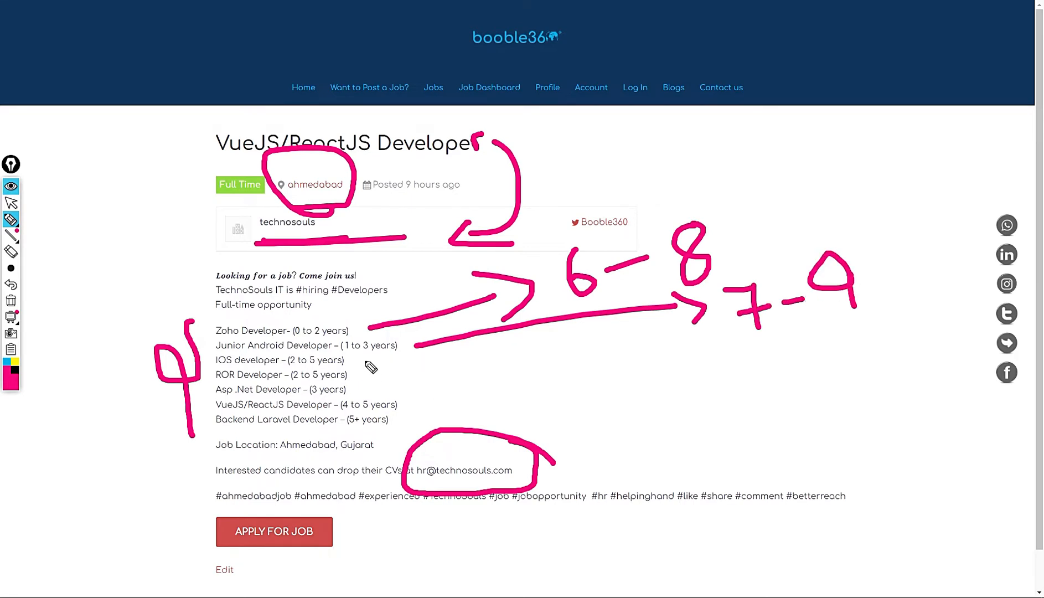
{"action": "mouse_move", "coordinate": [368, 366]}
{"action": "left_mouse_down"}
{"action": "mouse_move", "coordinate": [553, 364]}
{"action": "mouse_move", "coordinate": [557, 352]}
{"action": "mouse_move", "coordinate": [567, 404]}
{"action": "left_mouse_up"}
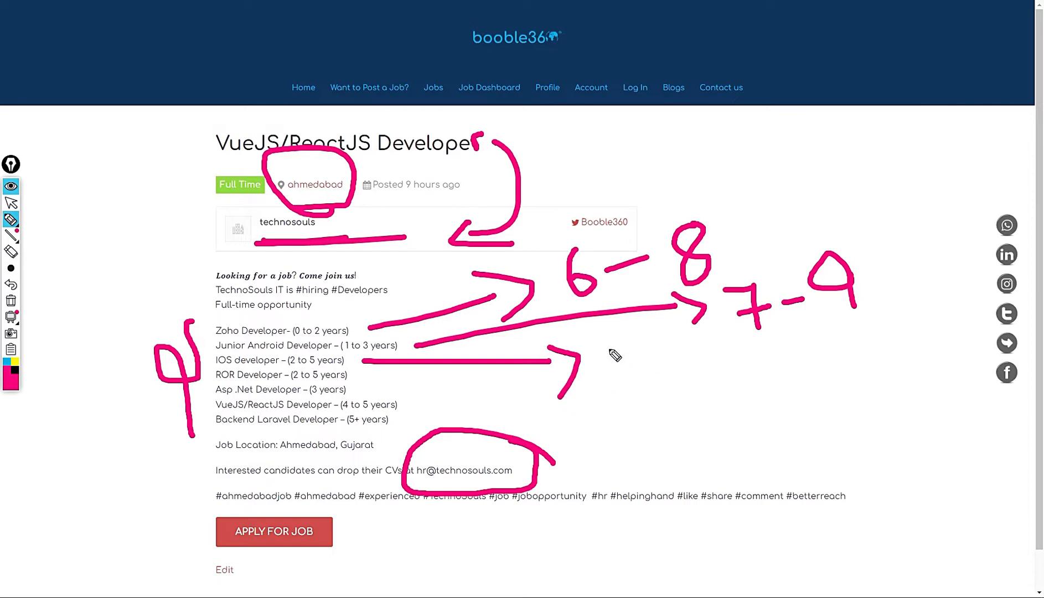
{"action": "mouse_move", "coordinate": [630, 351]}
{"action": "left_mouse_down"}
{"action": "mouse_move", "coordinate": [645, 380]}
{"action": "mouse_move", "coordinate": [620, 350]}
{"action": "mouse_move", "coordinate": [721, 379]}
{"action": "mouse_move", "coordinate": [749, 374]}
{"action": "mouse_move", "coordinate": [740, 350]}
{"action": "left_mouse_up"}
{"action": "mouse_move", "coordinate": [361, 375]}
{"action": "left_mouse_down"}
{"action": "mouse_move", "coordinate": [658, 415]}
{"action": "mouse_move", "coordinate": [622, 437]}
{"action": "left_mouse_up"}
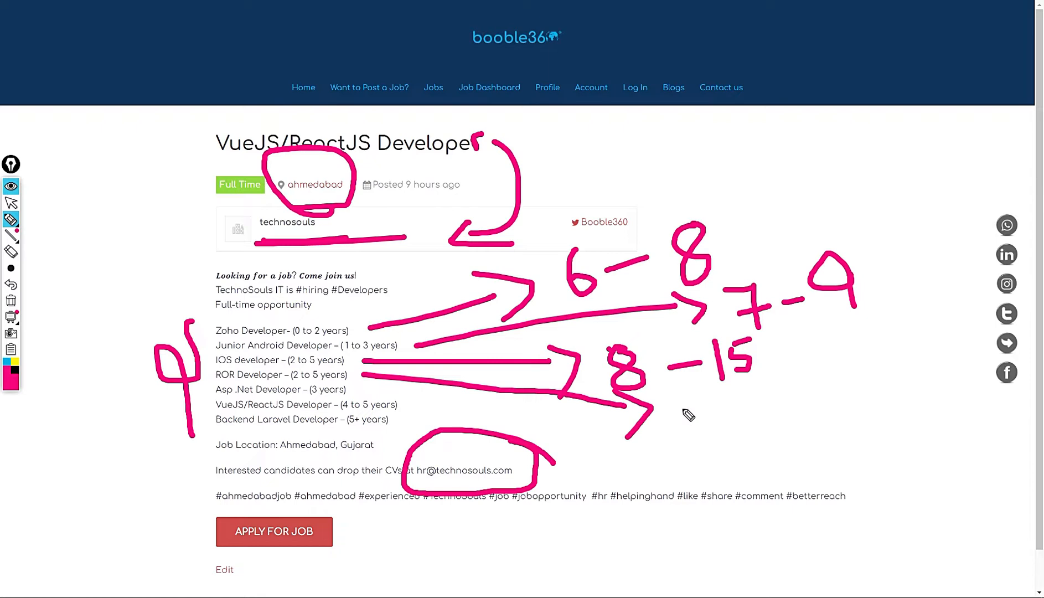
{"action": "mouse_move", "coordinate": [690, 396]}
{"action": "left_mouse_down"}
{"action": "mouse_move", "coordinate": [682, 414]}
{"action": "mouse_move", "coordinate": [693, 399]}
{"action": "mouse_move", "coordinate": [774, 399]}
{"action": "mouse_move", "coordinate": [834, 415]}
{"action": "left_mouse_up"}
{"action": "mouse_move", "coordinate": [811, 377]}
{"action": "left_mouse_down"}
{"action": "mouse_move", "coordinate": [836, 371]}
{"action": "mouse_move", "coordinate": [857, 392]}
{"action": "mouse_move", "coordinate": [877, 376]}
{"action": "left_mouse_up"}
{"action": "left_click_drag", "start_coordinate": [874, 351], "coordinate": [891, 390]}
{"action": "mouse_move", "coordinate": [891, 349]}
{"action": "left_mouse_down"}
{"action": "mouse_move", "coordinate": [896, 366]}
{"action": "mouse_move", "coordinate": [916, 344]}
{"action": "mouse_move", "coordinate": [924, 374]}
{"action": "left_mouse_up"}
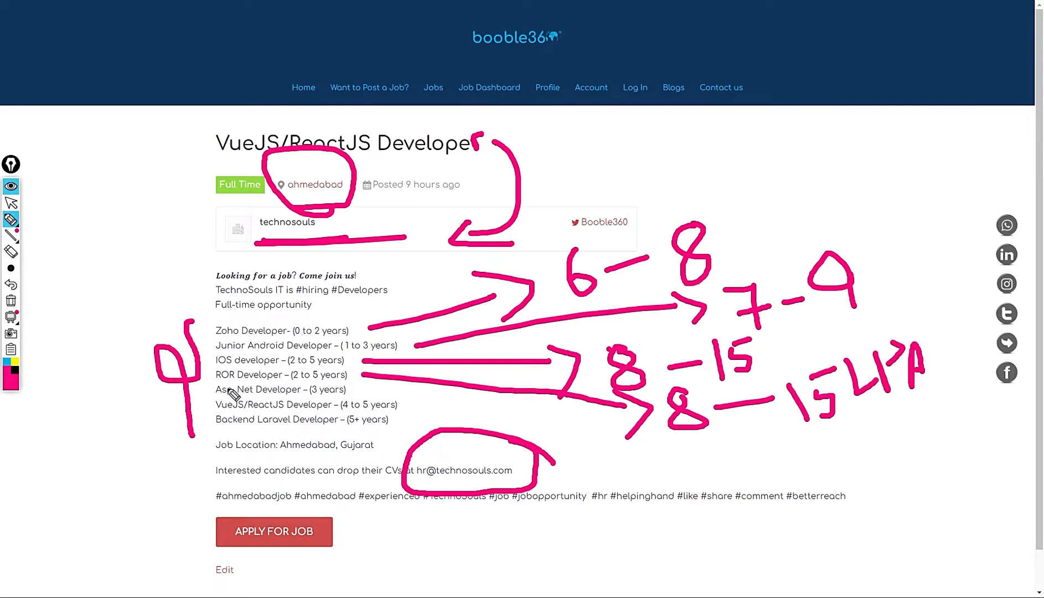
{"action": "mouse_move", "coordinate": [214, 388]}
{"action": "left_mouse_down"}
{"action": "mouse_move", "coordinate": [169, 232]}
{"action": "mouse_move", "coordinate": [181, 219]}
{"action": "left_mouse_up"}
{"action": "left_click_drag", "start_coordinate": [117, 119], "coordinate": [123, 153]}
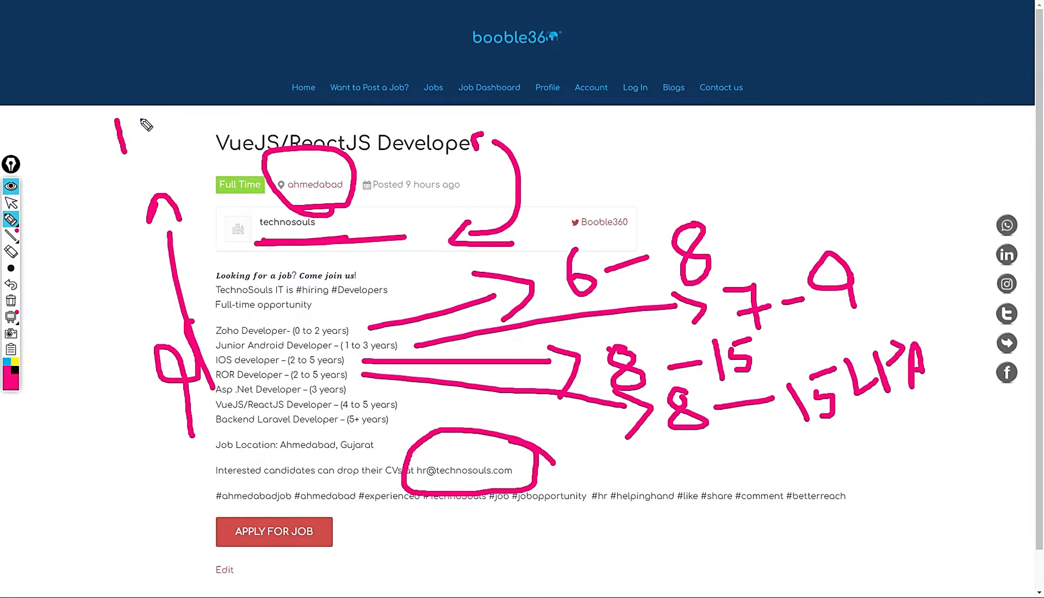
{"action": "mouse_move", "coordinate": [155, 117]}
{"action": "left_mouse_down"}
{"action": "mouse_move", "coordinate": [190, 137]}
{"action": "mouse_move", "coordinate": [237, 119]}
{"action": "left_mouse_up"}
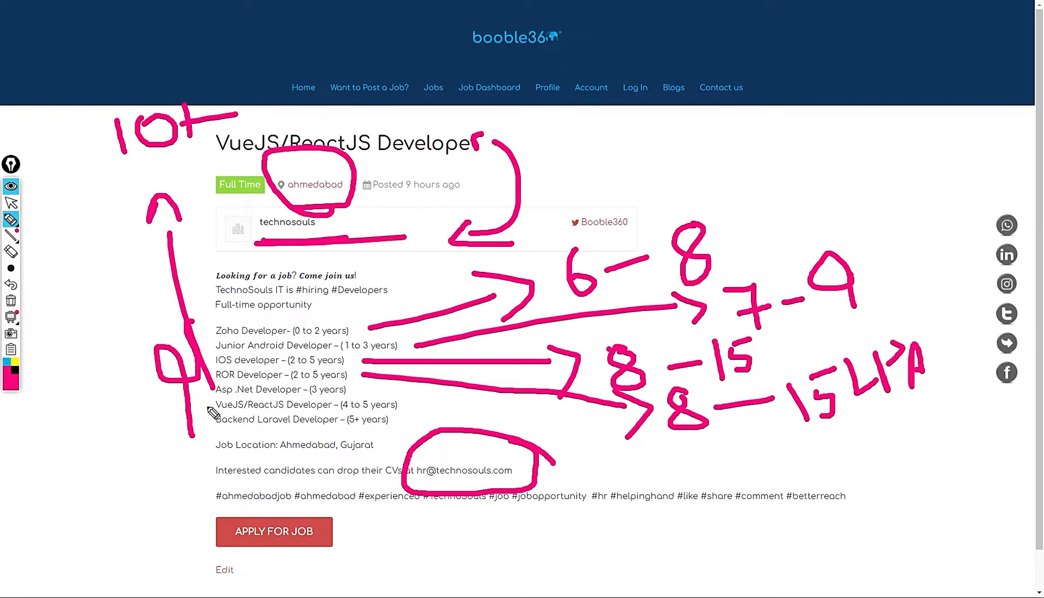
{"action": "mouse_move", "coordinate": [208, 405]}
{"action": "left_mouse_down"}
{"action": "mouse_move", "coordinate": [150, 464]}
{"action": "mouse_move", "coordinate": [199, 464]}
{"action": "left_mouse_up"}
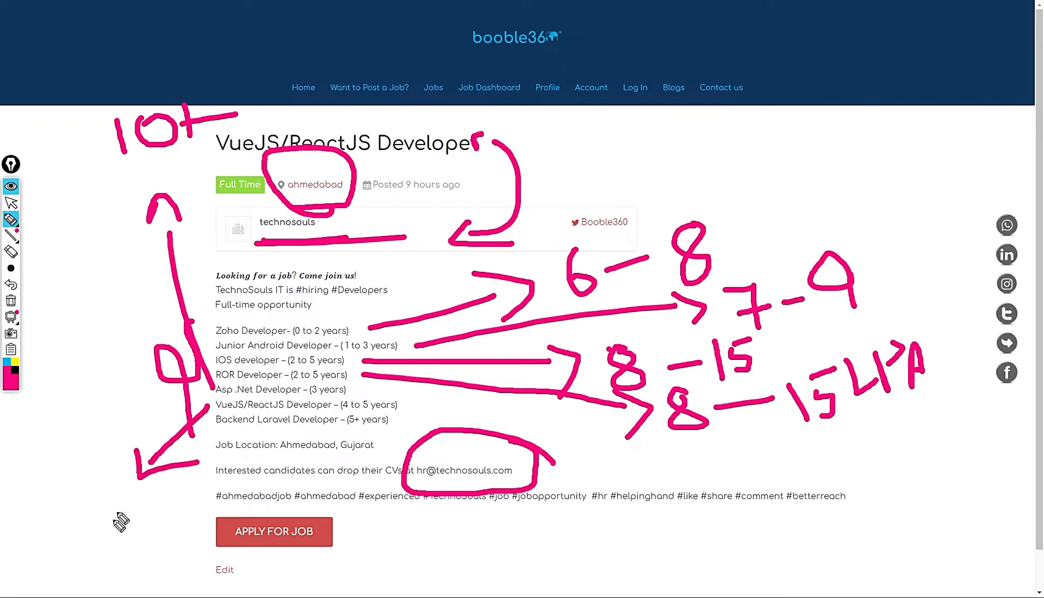
{"action": "left_click_drag", "start_coordinate": [104, 508], "coordinate": [112, 548]}
{"action": "mouse_move", "coordinate": [120, 505]}
{"action": "left_mouse_down"}
{"action": "mouse_move", "coordinate": [185, 552]}
{"action": "mouse_move", "coordinate": [214, 505]}
{"action": "mouse_move", "coordinate": [226, 513]}
{"action": "left_mouse_up"}
{"action": "mouse_move", "coordinate": [238, 473]}
{"action": "left_mouse_down"}
{"action": "mouse_move", "coordinate": [245, 510]}
{"action": "mouse_move", "coordinate": [266, 462]}
{"action": "mouse_move", "coordinate": [328, 482]}
{"action": "left_mouse_up"}
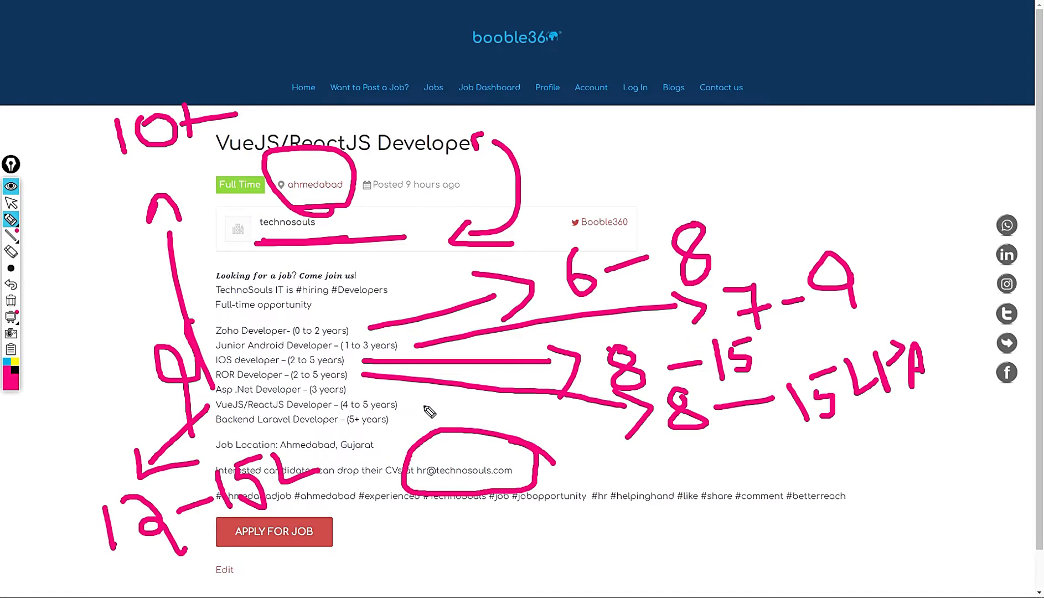
{"action": "mouse_move", "coordinate": [400, 419]}
{"action": "left_mouse_down"}
{"action": "mouse_move", "coordinate": [621, 164]}
{"action": "mouse_move", "coordinate": [635, 202]}
{"action": "left_mouse_up"}
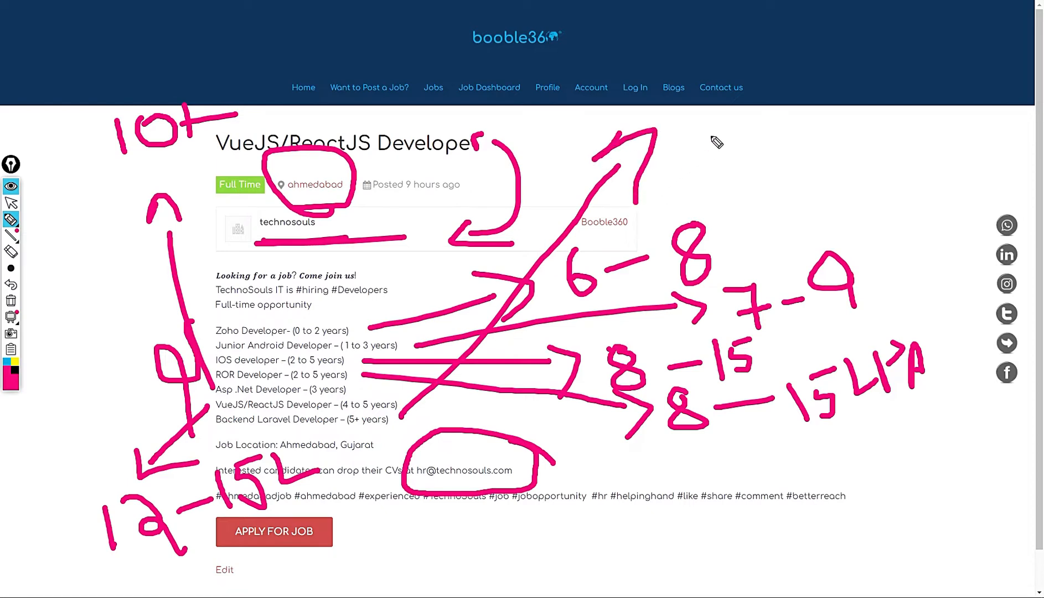
{"action": "left_click_drag", "start_coordinate": [690, 116], "coordinate": [703, 168]}
{"action": "left_click_drag", "start_coordinate": [723, 120], "coordinate": [728, 163]}
{"action": "mouse_move", "coordinate": [717, 116]}
{"action": "left_mouse_down"}
{"action": "mouse_move", "coordinate": [781, 102]}
{"action": "mouse_move", "coordinate": [790, 143]}
{"action": "mouse_move", "coordinate": [820, 111]}
{"action": "mouse_move", "coordinate": [858, 133]}
{"action": "left_mouse_up"}
{"action": "mouse_move", "coordinate": [840, 87]}
{"action": "left_mouse_down"}
{"action": "mouse_move", "coordinate": [862, 115]}
{"action": "mouse_move", "coordinate": [899, 115]}
{"action": "left_mouse_up"}
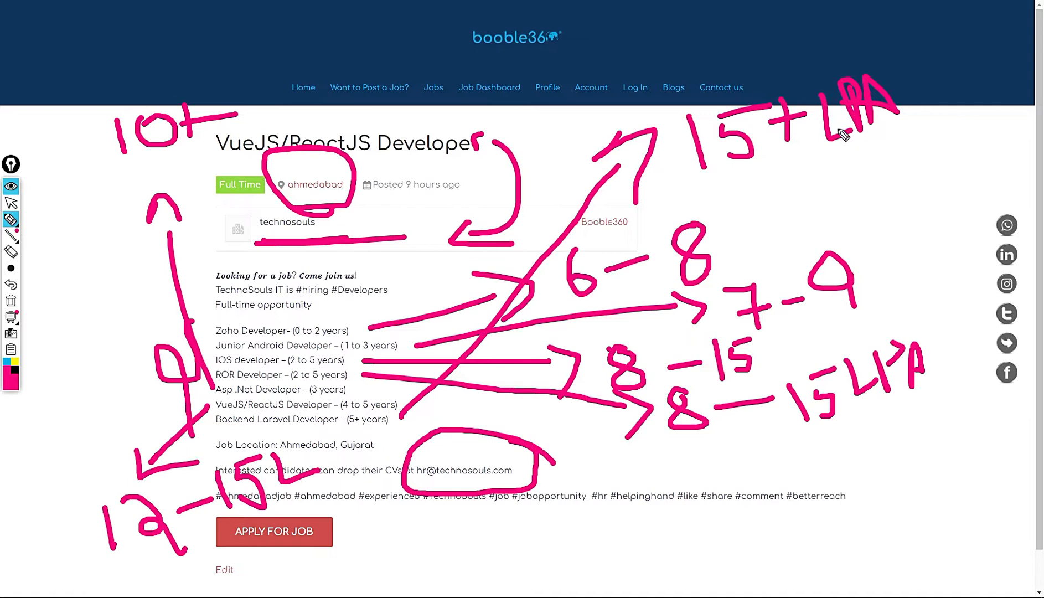
{"action": "key", "text": "ctrl+shift+5"}
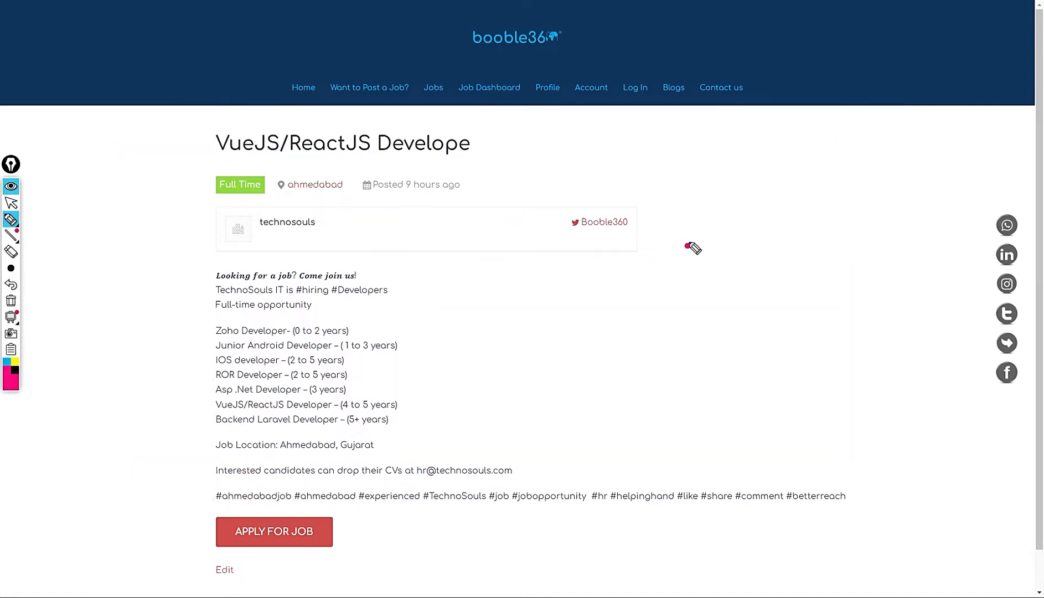
Mark the Graphic/Web Designer posting in pink: company siyanainfo, title, location, experience, Adobe XD line and resume email
{"action": "key", "text": "ctrl+shift+1"}
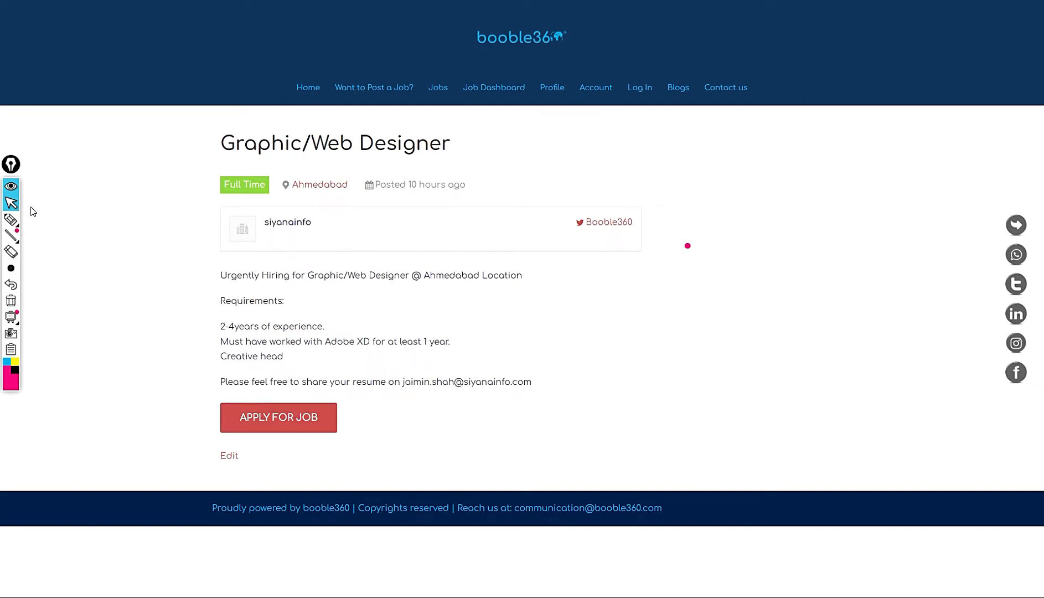
{"action": "left_click", "coordinate": [11, 219]}
{"action": "mouse_move", "coordinate": [271, 241]}
{"action": "left_mouse_down"}
{"action": "mouse_move", "coordinate": [325, 246]}
{"action": "mouse_move", "coordinate": [281, 242]}
{"action": "left_mouse_up"}
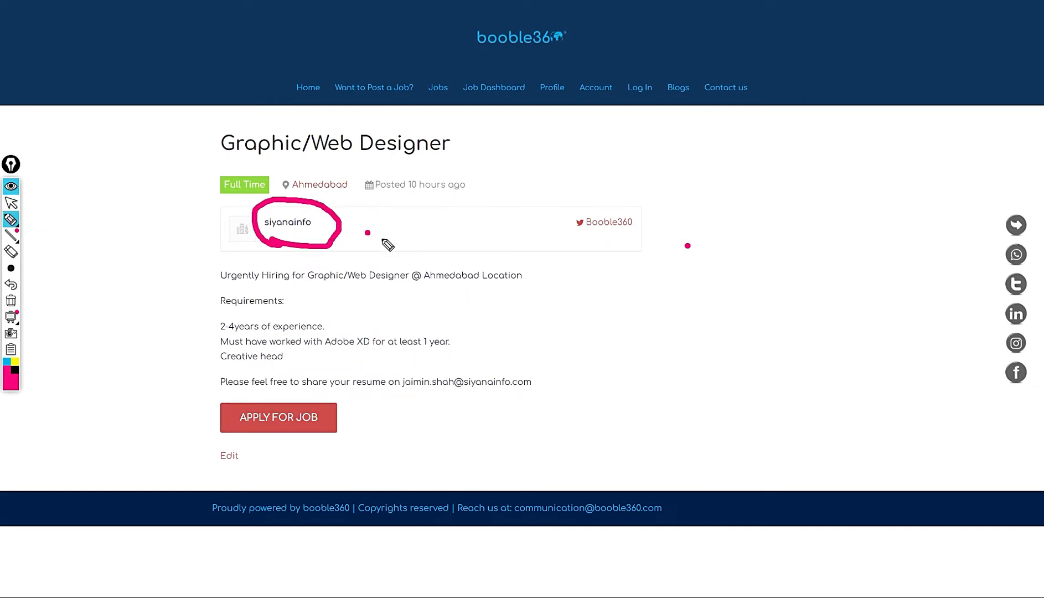
{"action": "mouse_move", "coordinate": [366, 232]}
{"action": "left_mouse_down"}
{"action": "mouse_move", "coordinate": [458, 269]}
{"action": "mouse_move", "coordinate": [436, 268]}
{"action": "left_mouse_up"}
{"action": "mouse_move", "coordinate": [219, 163]}
{"action": "left_mouse_down"}
{"action": "mouse_move", "coordinate": [291, 166]}
{"action": "mouse_move", "coordinate": [271, 159]}
{"action": "left_mouse_up"}
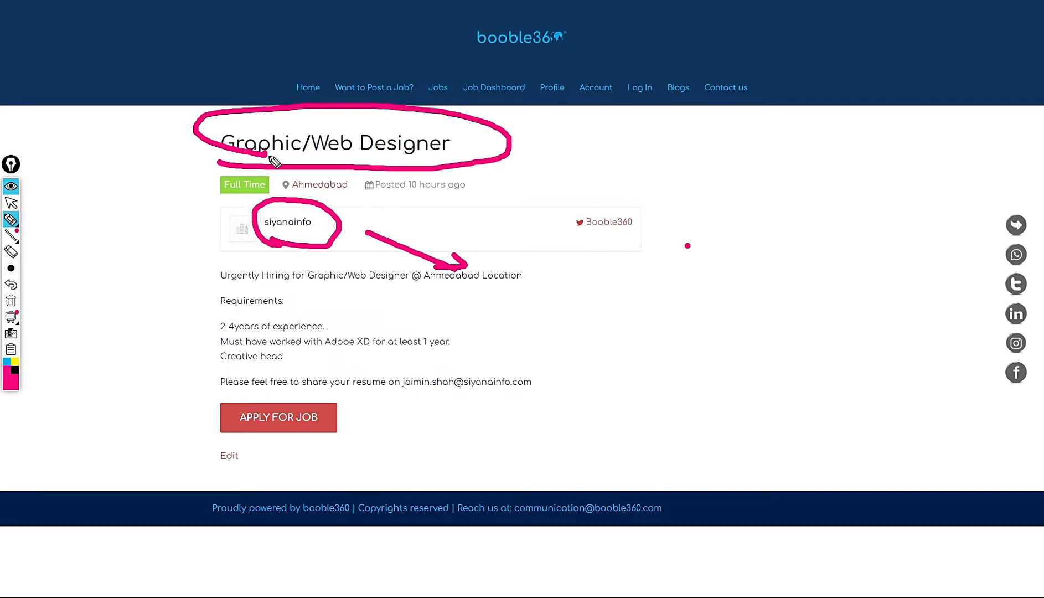
{"action": "left_click_drag", "start_coordinate": [194, 299], "coordinate": [188, 380]}
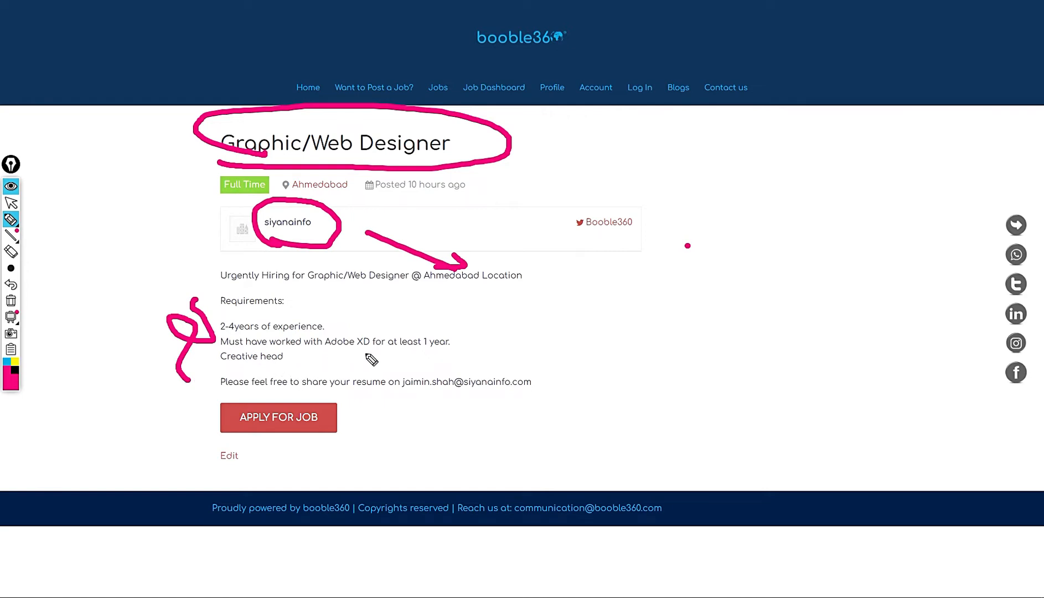
{"action": "left_click_drag", "start_coordinate": [329, 354], "coordinate": [414, 356]}
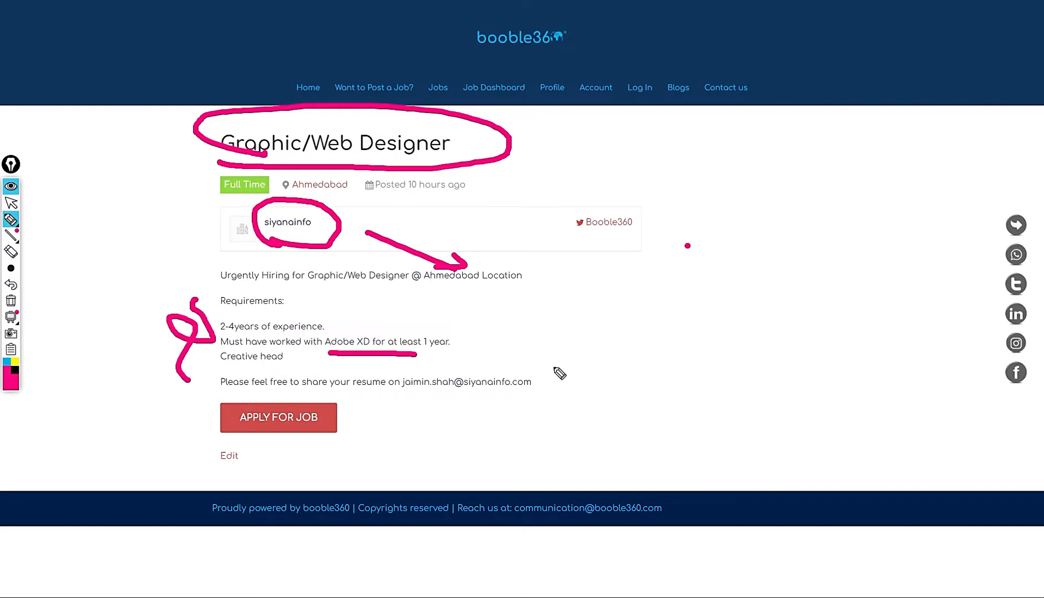
{"action": "mouse_move", "coordinate": [553, 373]}
{"action": "left_mouse_down"}
{"action": "mouse_move", "coordinate": [460, 420]}
{"action": "mouse_move", "coordinate": [535, 378]}
{"action": "left_mouse_up"}
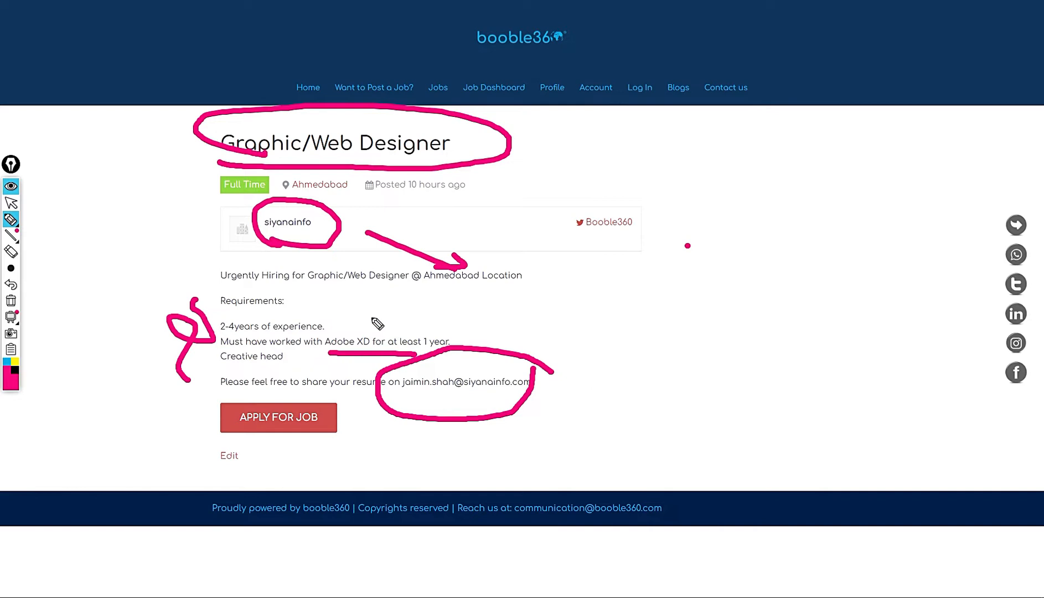
Draw connector arrows to the right and handwrite a 7 LPA salary note, then leave drawing mode
{"action": "left_click_drag", "start_coordinate": [459, 143], "coordinate": [596, 225]}
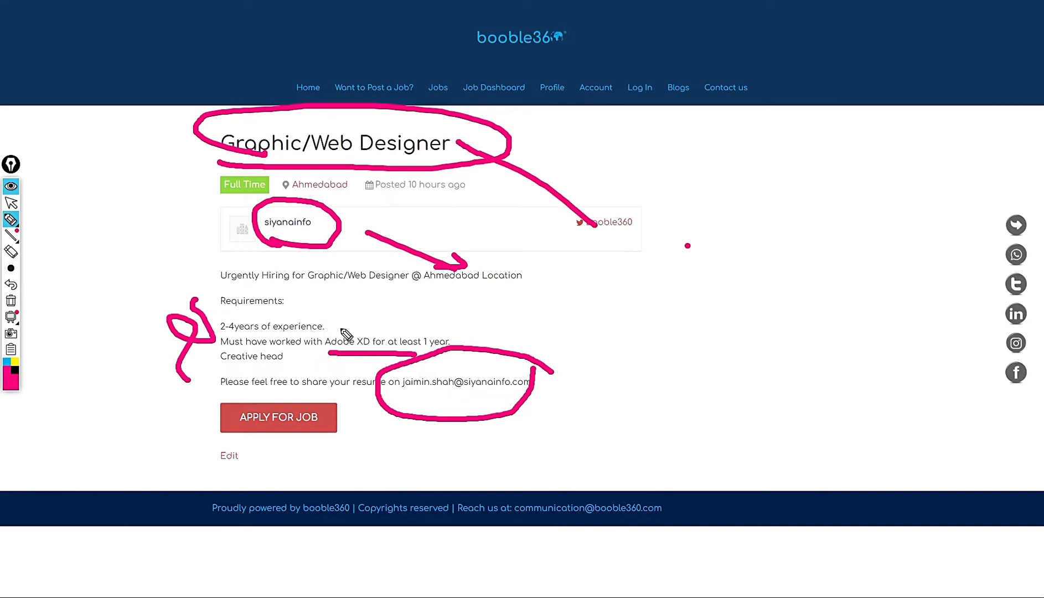
{"action": "mouse_move", "coordinate": [339, 327]}
{"action": "left_mouse_down"}
{"action": "mouse_move", "coordinate": [608, 237]}
{"action": "mouse_move", "coordinate": [620, 272]}
{"action": "left_mouse_up"}
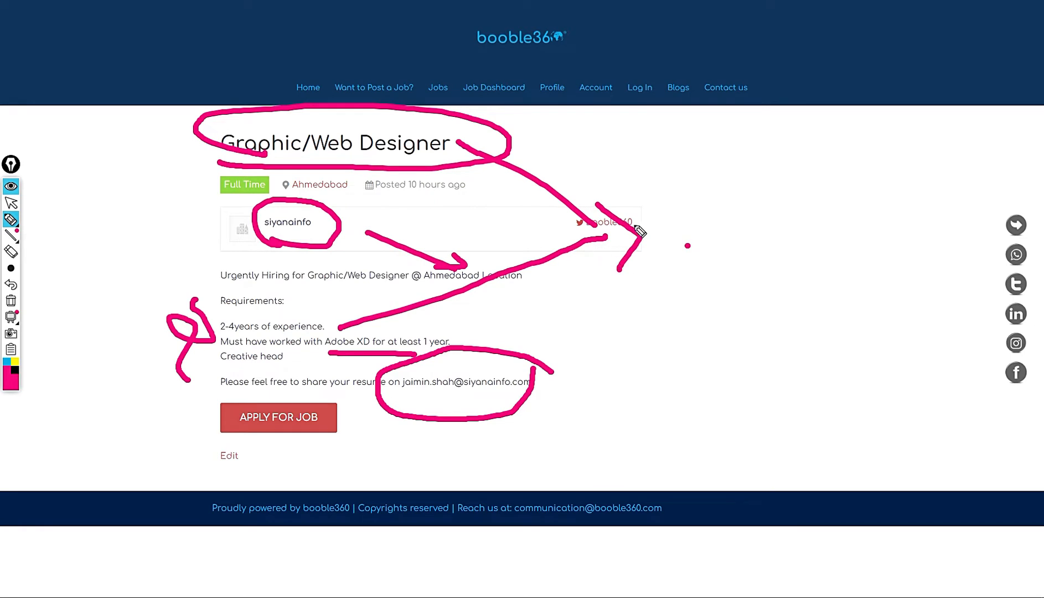
{"action": "mouse_move", "coordinate": [669, 216]}
{"action": "left_mouse_down"}
{"action": "mouse_move", "coordinate": [695, 228]}
{"action": "mouse_move", "coordinate": [692, 267]}
{"action": "mouse_move", "coordinate": [747, 225]}
{"action": "mouse_move", "coordinate": [774, 250]}
{"action": "left_mouse_up"}
{"action": "mouse_move", "coordinate": [780, 197]}
{"action": "left_mouse_down"}
{"action": "mouse_move", "coordinate": [787, 241]}
{"action": "mouse_move", "coordinate": [816, 184]}
{"action": "mouse_move", "coordinate": [855, 239]}
{"action": "left_mouse_up"}
{"action": "left_click_drag", "start_coordinate": [843, 220], "coordinate": [820, 225]}
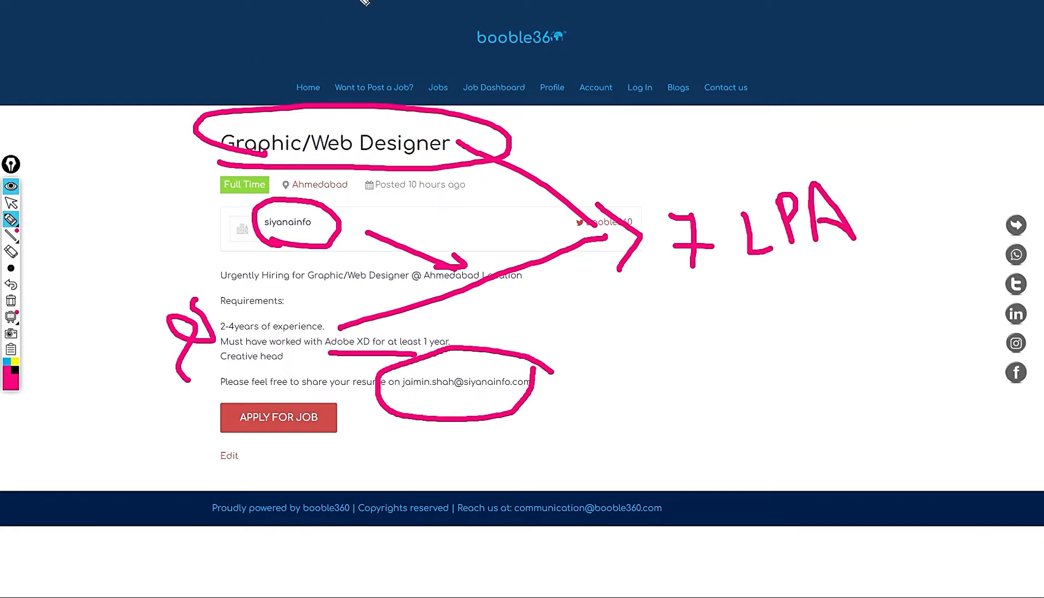
{"action": "key", "text": "ctrl+shift+2"}
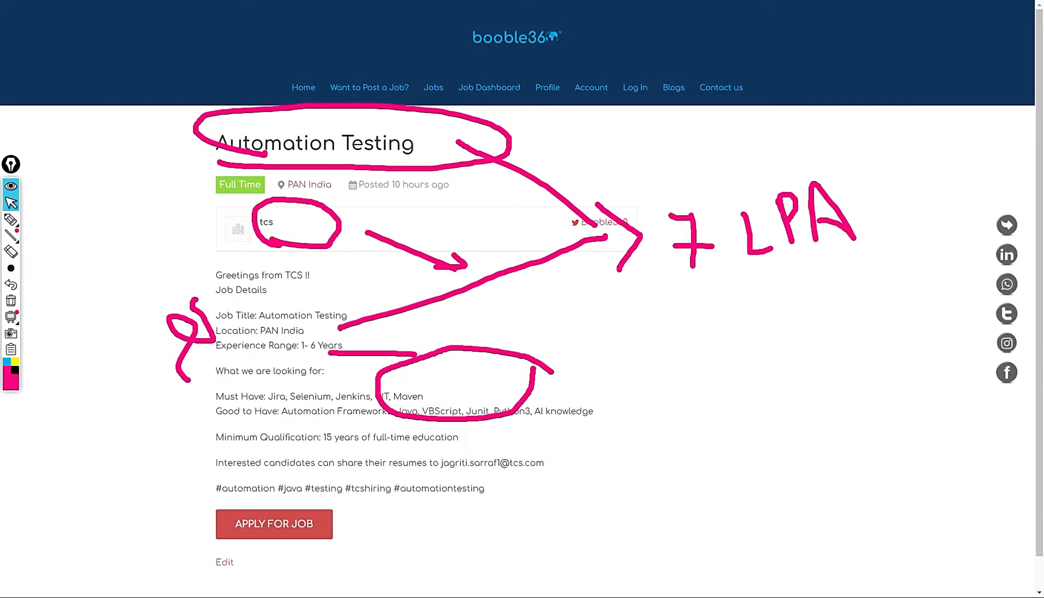
Mark the TCS Automation Testing posting: company, title, PAN India location, 1-6 years experience, skills, 15 years education and contact email
{"action": "key", "text": "ctrl+shift+c"}
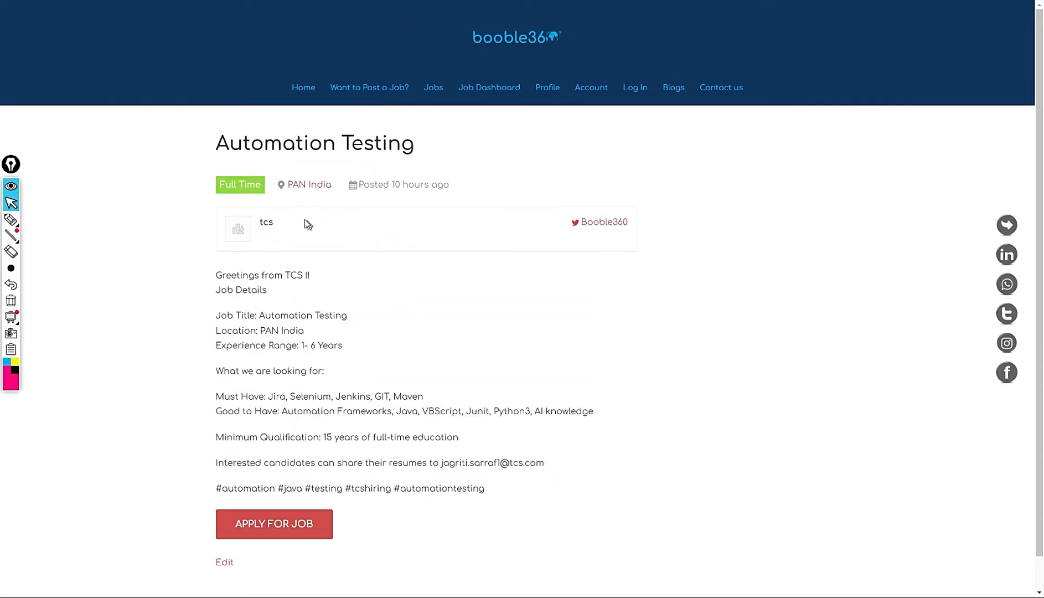
{"action": "left_click", "coordinate": [10, 219]}
{"action": "left_click_drag", "start_coordinate": [295, 215], "coordinate": [307, 233]}
{"action": "left_click_drag", "start_coordinate": [163, 196], "coordinate": [189, 178]}
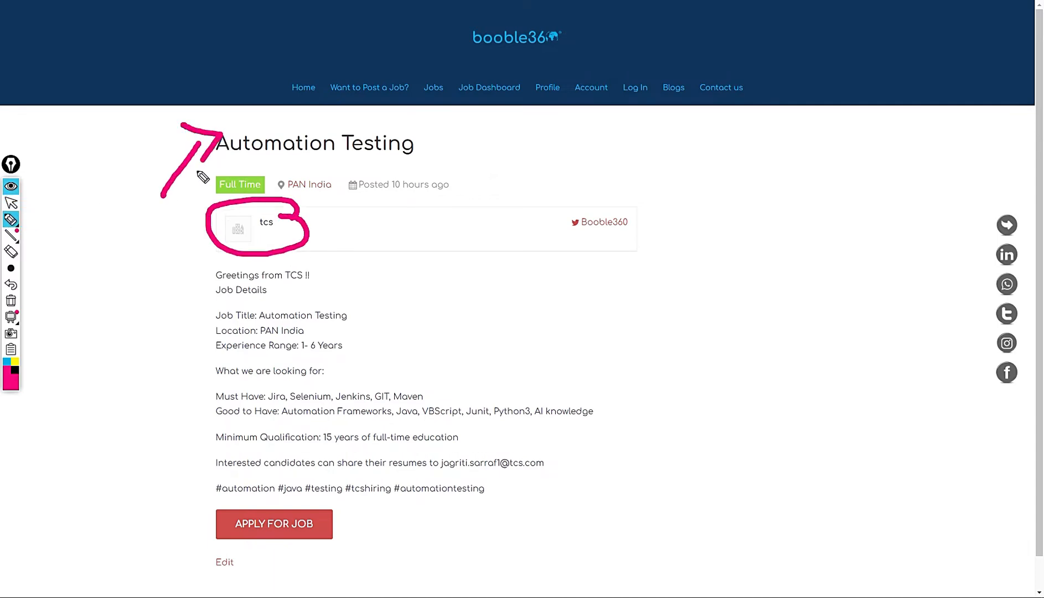
{"action": "mouse_move", "coordinate": [316, 151]}
{"action": "left_mouse_down"}
{"action": "mouse_move", "coordinate": [318, 186]}
{"action": "mouse_move", "coordinate": [329, 160]}
{"action": "left_mouse_up"}
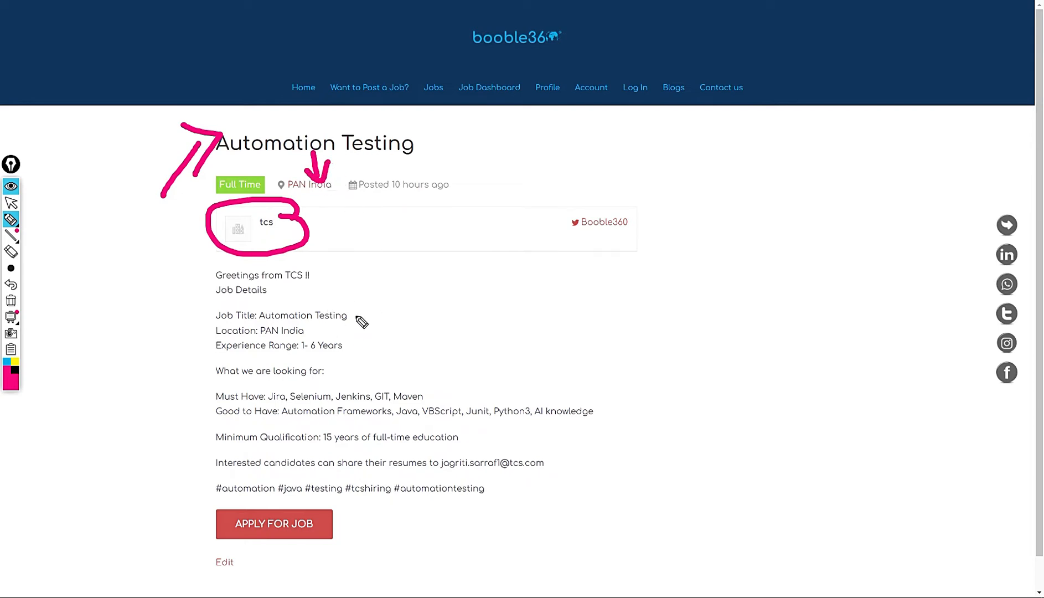
{"action": "left_click_drag", "start_coordinate": [294, 360], "coordinate": [382, 361]}
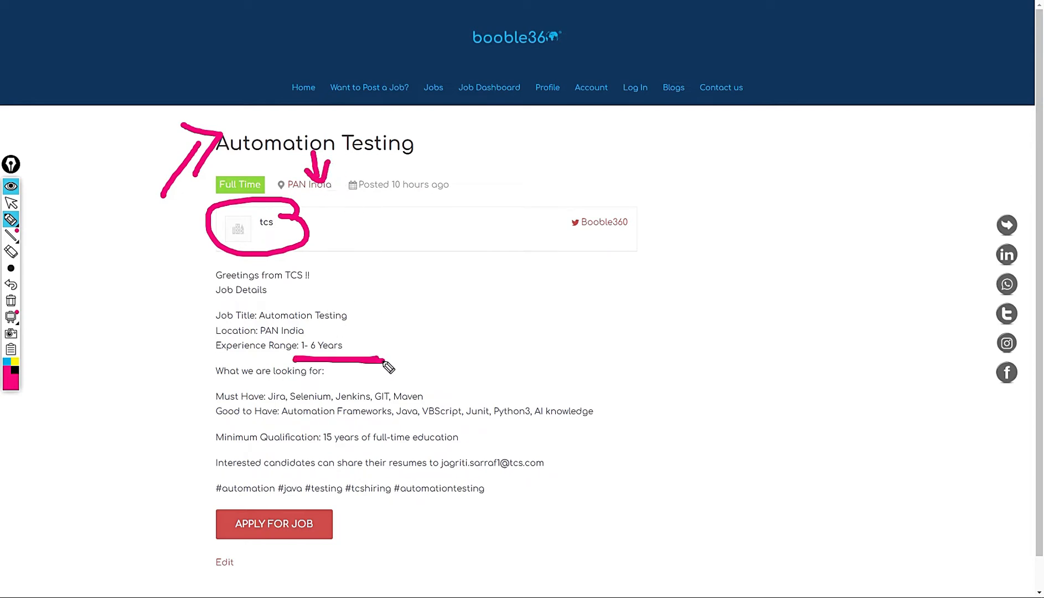
{"action": "mouse_move", "coordinate": [195, 387]}
{"action": "left_mouse_down"}
{"action": "mouse_move", "coordinate": [181, 416]}
{"action": "mouse_move", "coordinate": [196, 440]}
{"action": "left_mouse_up"}
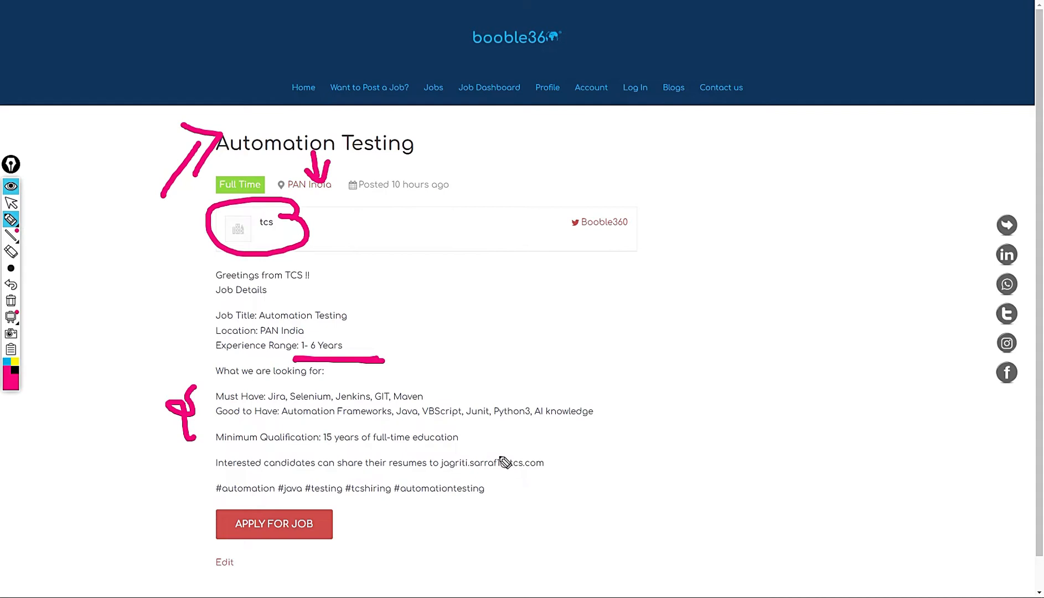
{"action": "left_click_drag", "start_coordinate": [302, 448], "coordinate": [395, 452]}
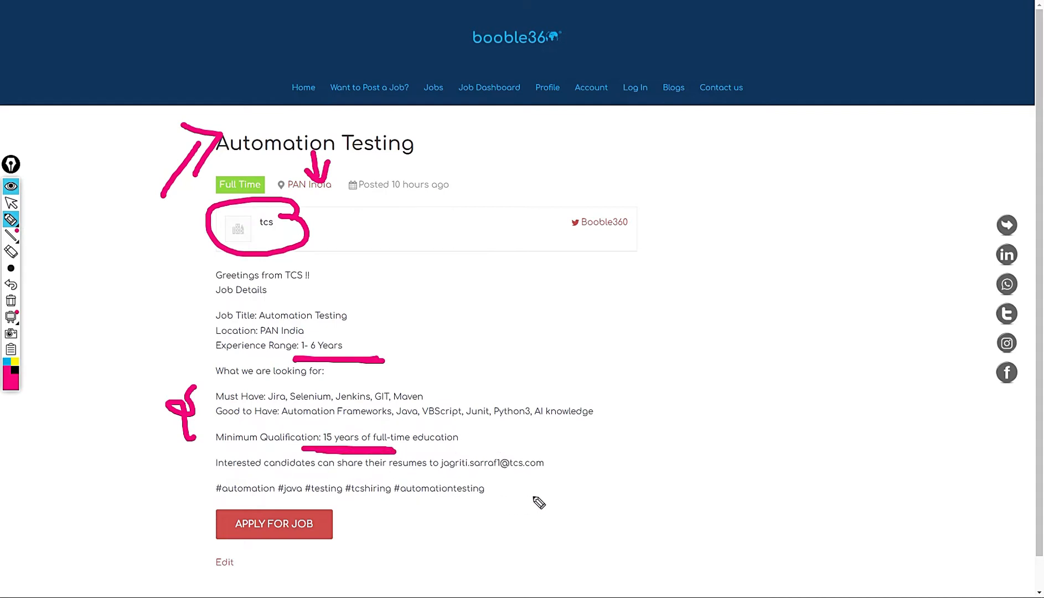
{"action": "mouse_move", "coordinate": [522, 502]}
{"action": "left_mouse_down"}
{"action": "mouse_move", "coordinate": [555, 498]}
{"action": "mouse_move", "coordinate": [531, 422]}
{"action": "mouse_move", "coordinate": [419, 460]}
{"action": "mouse_move", "coordinate": [465, 503]}
{"action": "mouse_move", "coordinate": [553, 493]}
{"action": "left_mouse_up"}
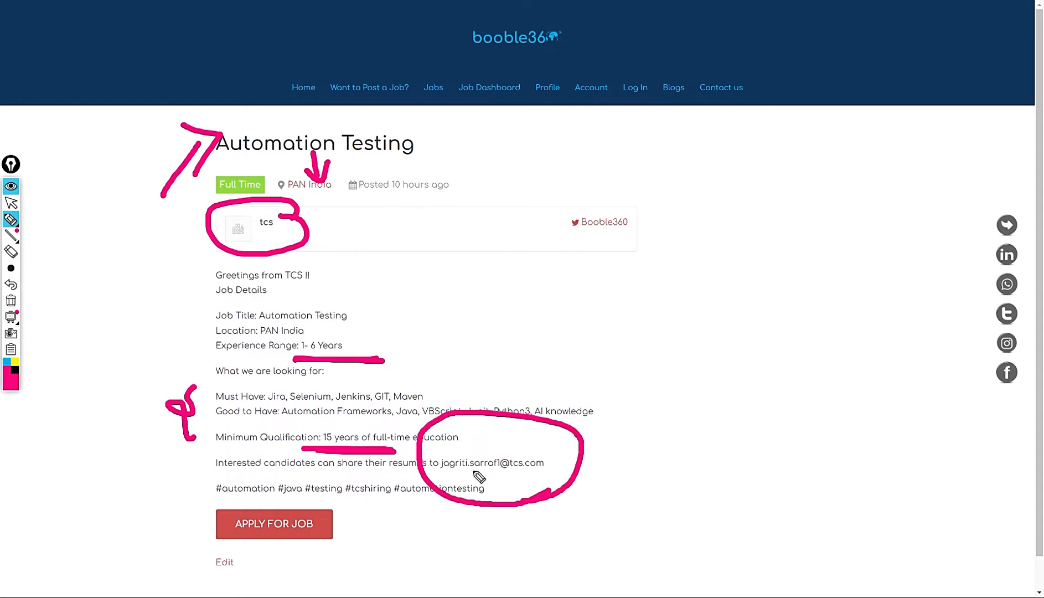
{"action": "left_click_drag", "start_coordinate": [450, 480], "coordinate": [527, 483]}
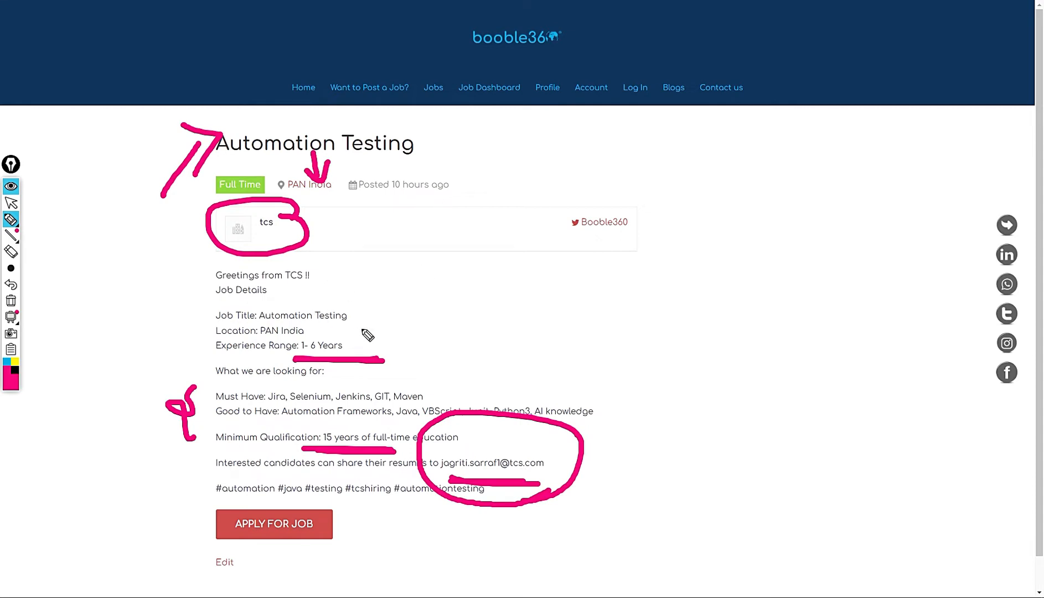
Draw leader lines and handwrite a 6-18 LPA salary range, then erase all the ink
{"action": "left_click_drag", "start_coordinate": [348, 343], "coordinate": [470, 282]}
{"action": "mouse_move", "coordinate": [437, 151]}
{"action": "left_mouse_down"}
{"action": "mouse_move", "coordinate": [523, 257]}
{"action": "mouse_move", "coordinate": [517, 335]}
{"action": "left_mouse_up"}
{"action": "mouse_move", "coordinate": [622, 244]}
{"action": "left_mouse_down"}
{"action": "mouse_move", "coordinate": [622, 293]}
{"action": "mouse_move", "coordinate": [718, 280]}
{"action": "left_mouse_up"}
{"action": "left_click_drag", "start_coordinate": [743, 239], "coordinate": [757, 293]}
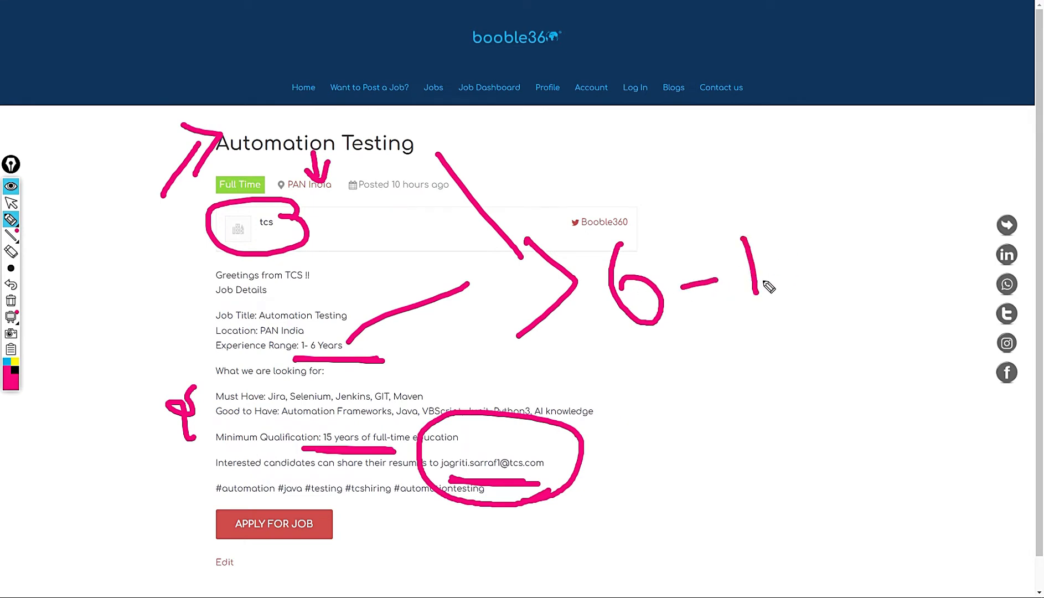
{"action": "left_click_drag", "start_coordinate": [796, 238], "coordinate": [870, 252]}
{"action": "mouse_move", "coordinate": [874, 222]}
{"action": "left_mouse_down"}
{"action": "mouse_move", "coordinate": [878, 245]}
{"action": "mouse_move", "coordinate": [935, 233]}
{"action": "mouse_move", "coordinate": [918, 230]}
{"action": "left_mouse_up"}
{"action": "key", "text": "Delete"}
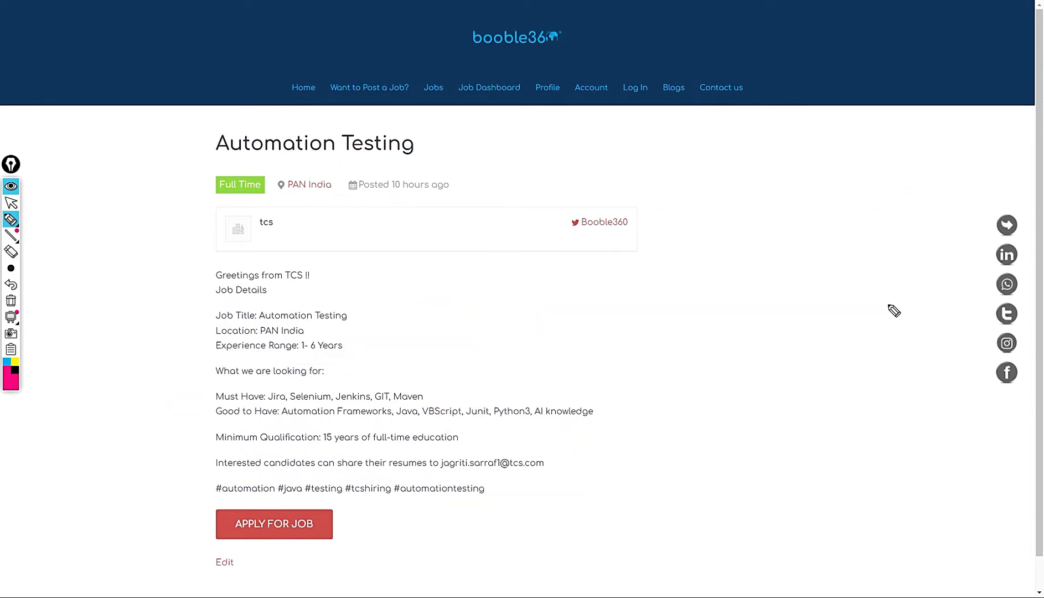
Mark the Customer Support Associate posting: title, Work from home location, 12.6K and 15.6k salary lines, email, and brackets around the details
{"action": "left_click", "coordinate": [11, 202]}
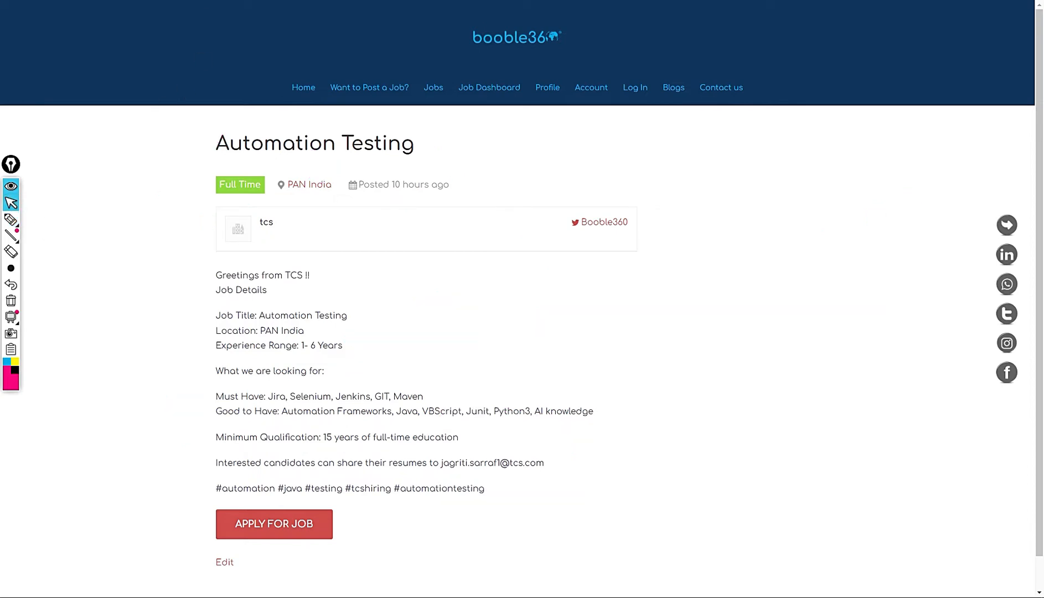
{"action": "left_click", "coordinate": [10, 219]}
{"action": "left_click_drag", "start_coordinate": [219, 167], "coordinate": [453, 167]}
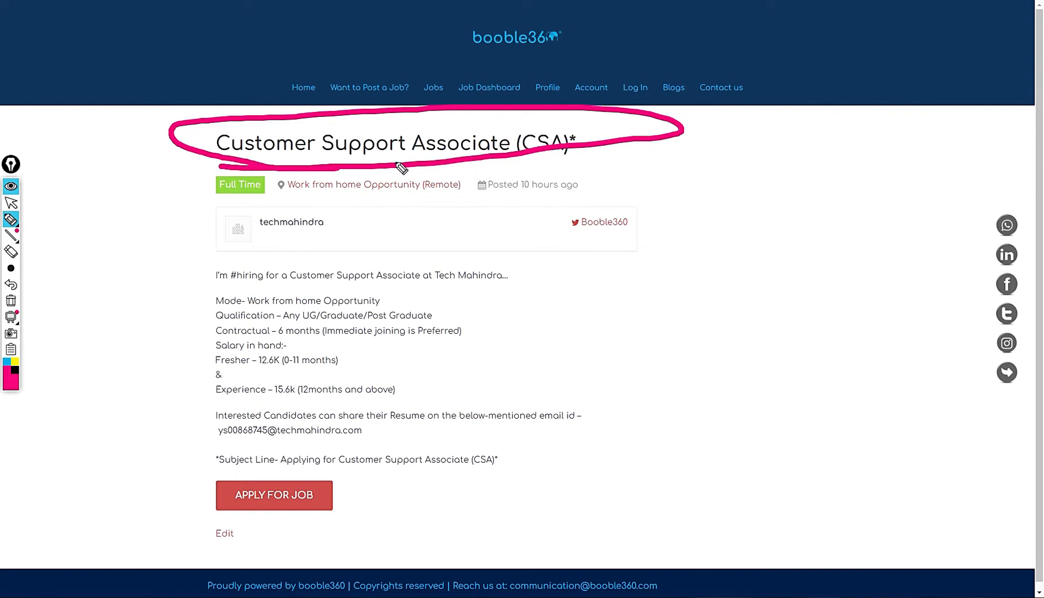
{"action": "left_click_drag", "start_coordinate": [296, 213], "coordinate": [389, 210]}
{"action": "left_click_drag", "start_coordinate": [275, 210], "coordinate": [394, 208]}
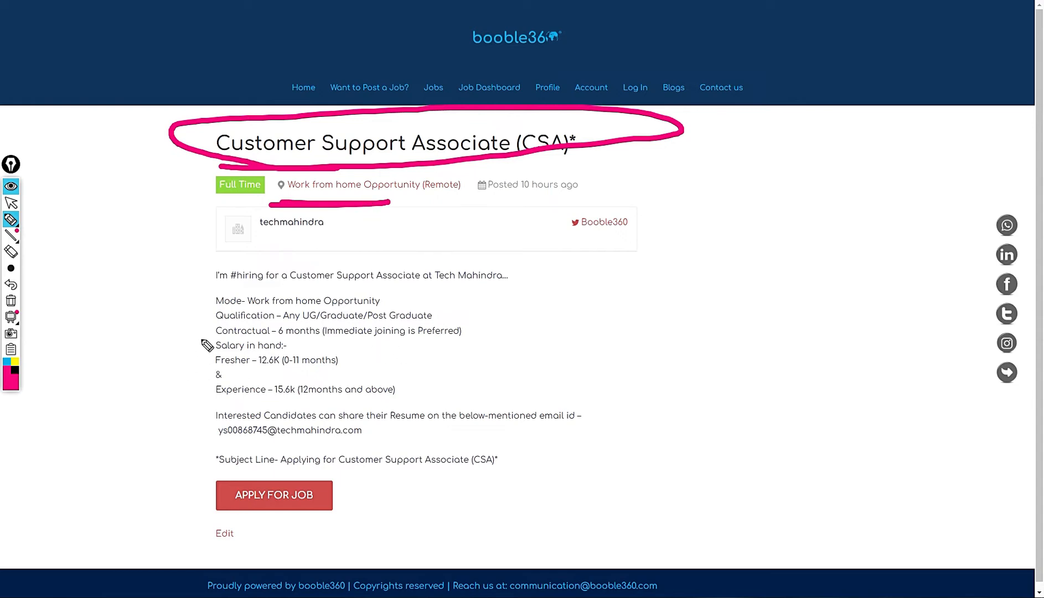
{"action": "left_click_drag", "start_coordinate": [207, 341], "coordinate": [231, 339]}
{"action": "left_click_drag", "start_coordinate": [251, 373], "coordinate": [298, 374]}
{"action": "left_click_drag", "start_coordinate": [243, 403], "coordinate": [293, 406]}
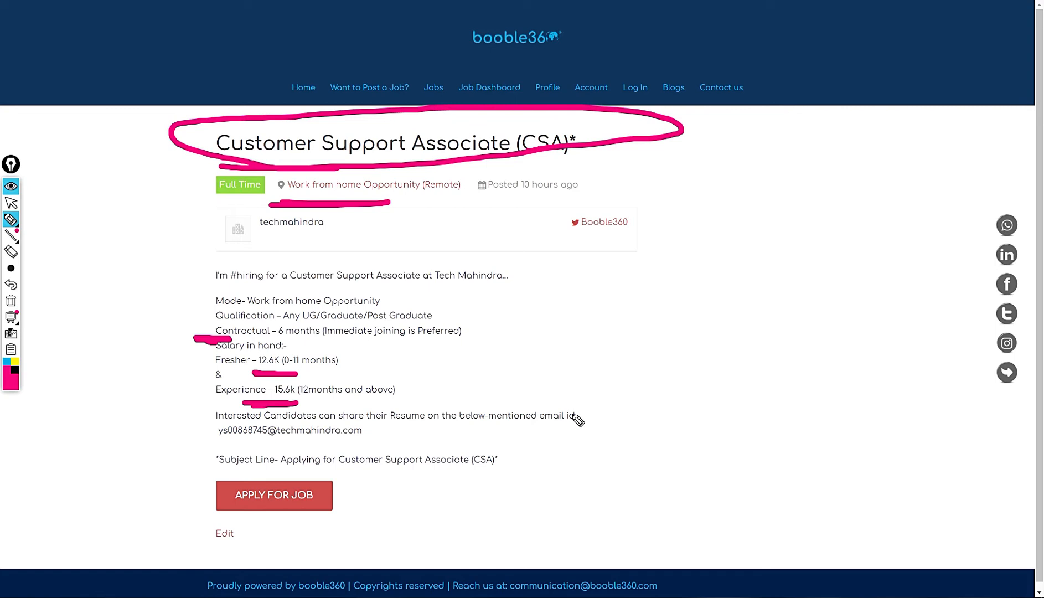
{"action": "left_click_drag", "start_coordinate": [205, 446], "coordinate": [353, 446]}
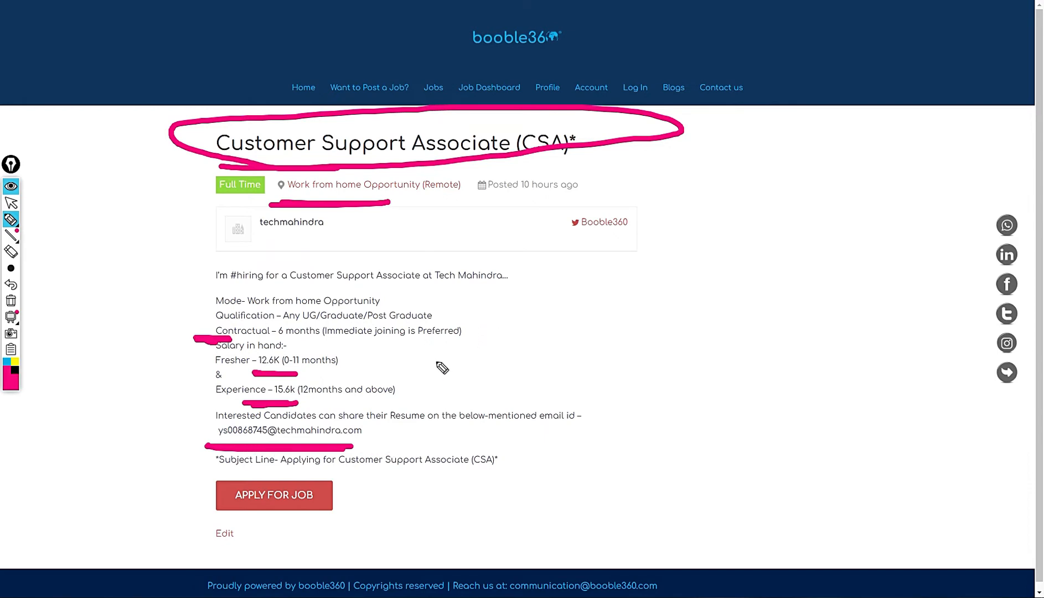
{"action": "mouse_move", "coordinate": [589, 280]}
{"action": "left_mouse_down"}
{"action": "mouse_move", "coordinate": [621, 362]}
{"action": "mouse_move", "coordinate": [608, 468]}
{"action": "left_mouse_up"}
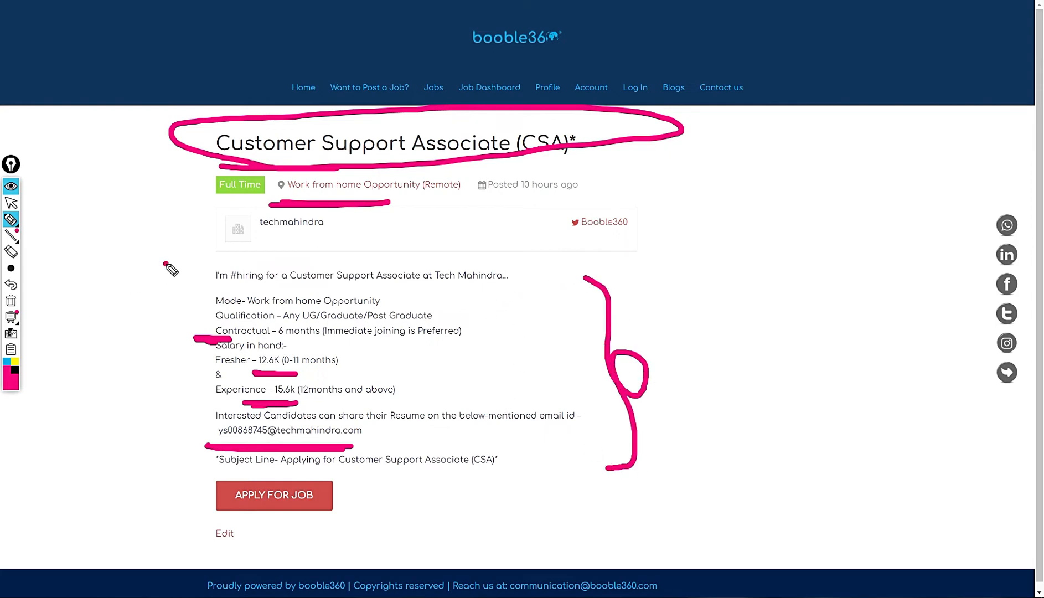
{"action": "mouse_move", "coordinate": [167, 265]}
{"action": "left_mouse_down"}
{"action": "mouse_move", "coordinate": [156, 379]}
{"action": "mouse_move", "coordinate": [220, 482]}
{"action": "left_mouse_up"}
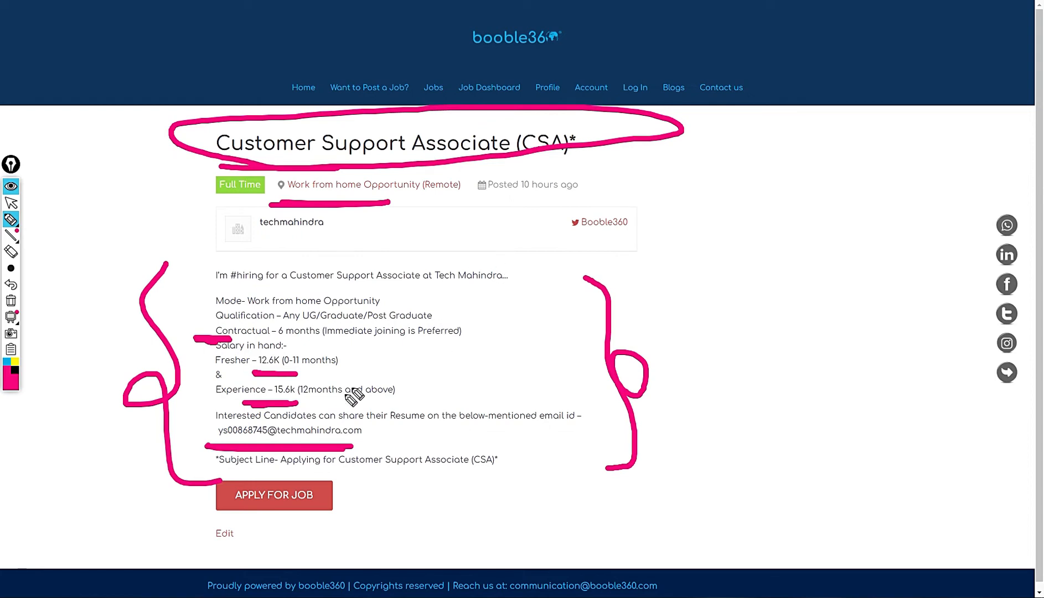
Draw lines out from both salaries and handwrite 4.2 and 6LPA estimates, then clear the drawings
{"action": "mouse_move", "coordinate": [366, 364]}
{"action": "left_mouse_down"}
{"action": "mouse_move", "coordinate": [674, 266]}
{"action": "mouse_move", "coordinate": [690, 289]}
{"action": "left_mouse_up"}
{"action": "left_click", "coordinate": [691, 275]}
{"action": "left_click_drag", "start_coordinate": [699, 250], "coordinate": [767, 275]}
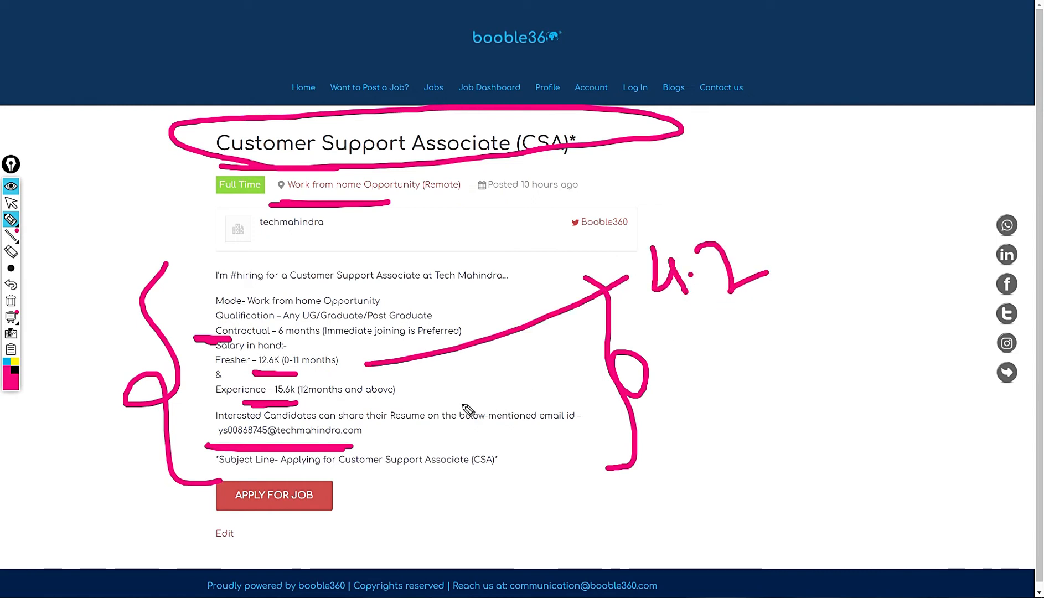
{"action": "left_click_drag", "start_coordinate": [422, 392], "coordinate": [691, 364]}
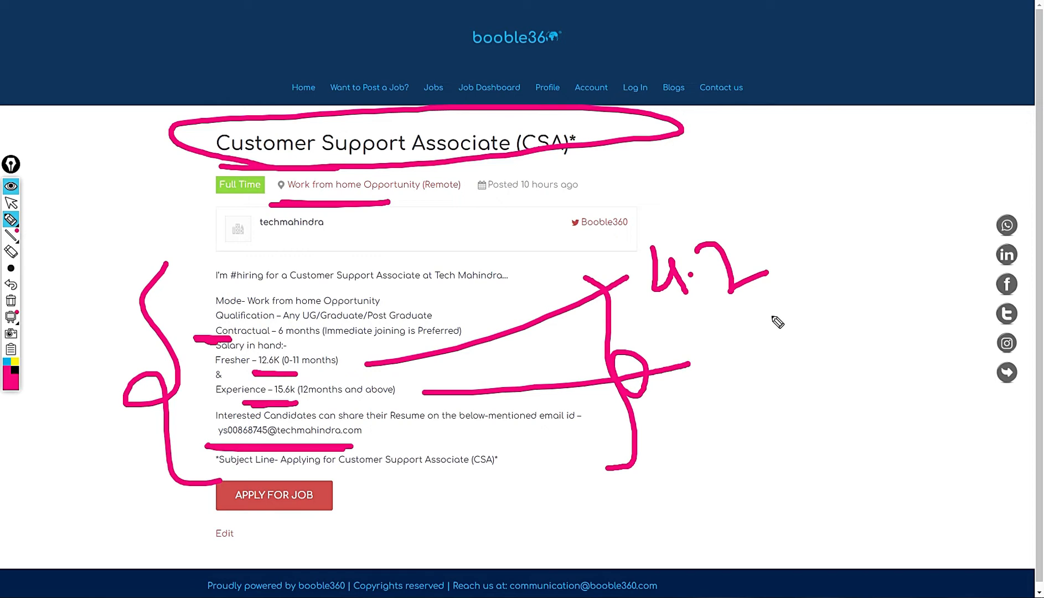
{"action": "mouse_move", "coordinate": [737, 319]}
{"action": "left_mouse_down"}
{"action": "mouse_move", "coordinate": [762, 381]}
{"action": "mouse_move", "coordinate": [708, 371]}
{"action": "left_mouse_up"}
{"action": "left_click_drag", "start_coordinate": [780, 327], "coordinate": [820, 384]}
{"action": "mouse_move", "coordinate": [815, 304]}
{"action": "left_mouse_down"}
{"action": "mouse_move", "coordinate": [823, 337]}
{"action": "mouse_move", "coordinate": [905, 340]}
{"action": "left_mouse_up"}
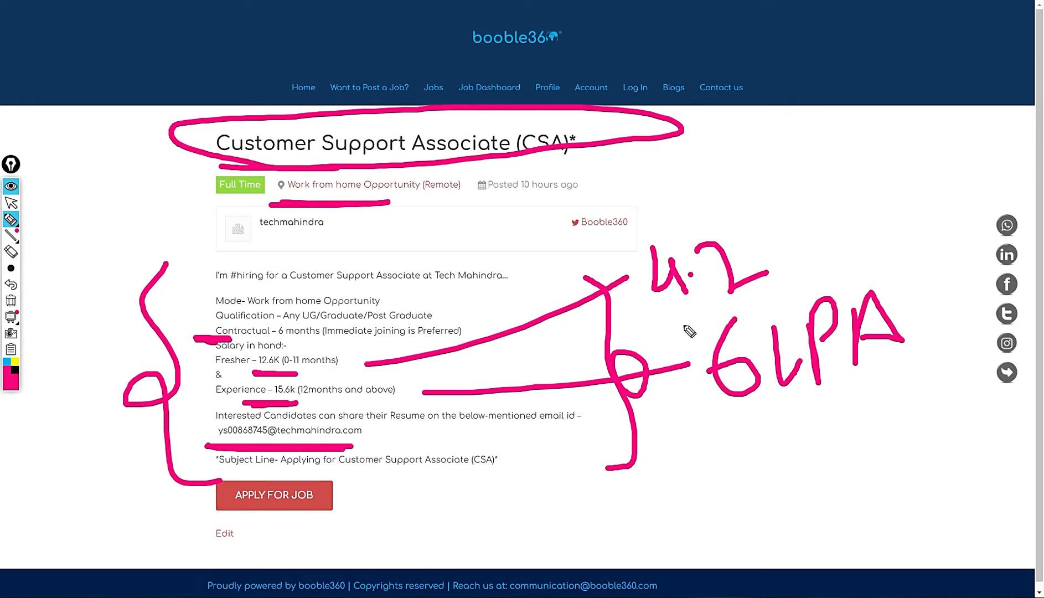
{"action": "key", "text": "ctrl+shift+5"}
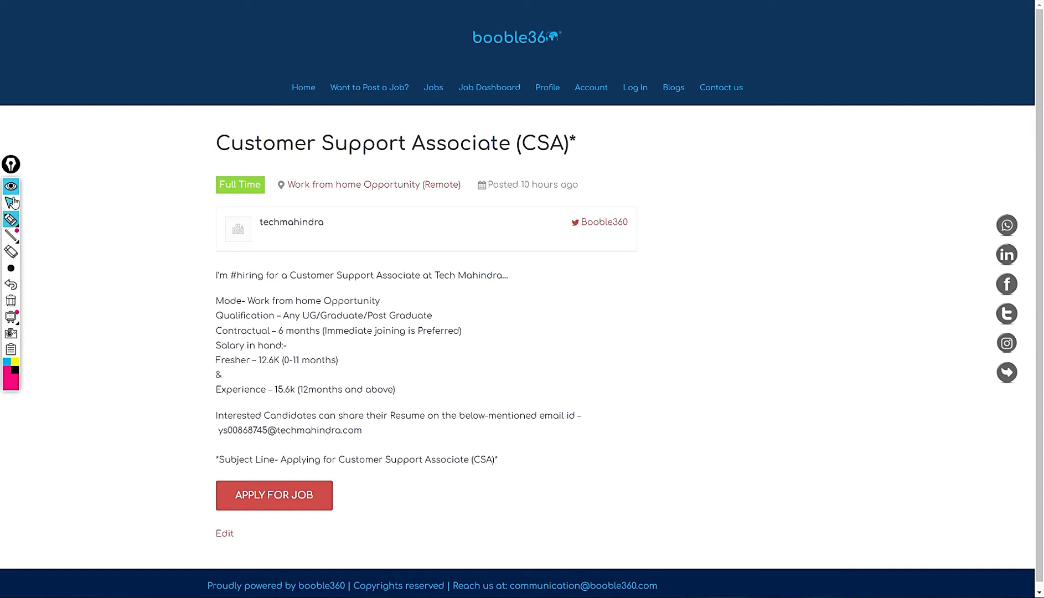
Draw pink arrows on the React Native posting's title, location, company and experience, and circle the resume email line
{"action": "left_click", "coordinate": [12, 201]}
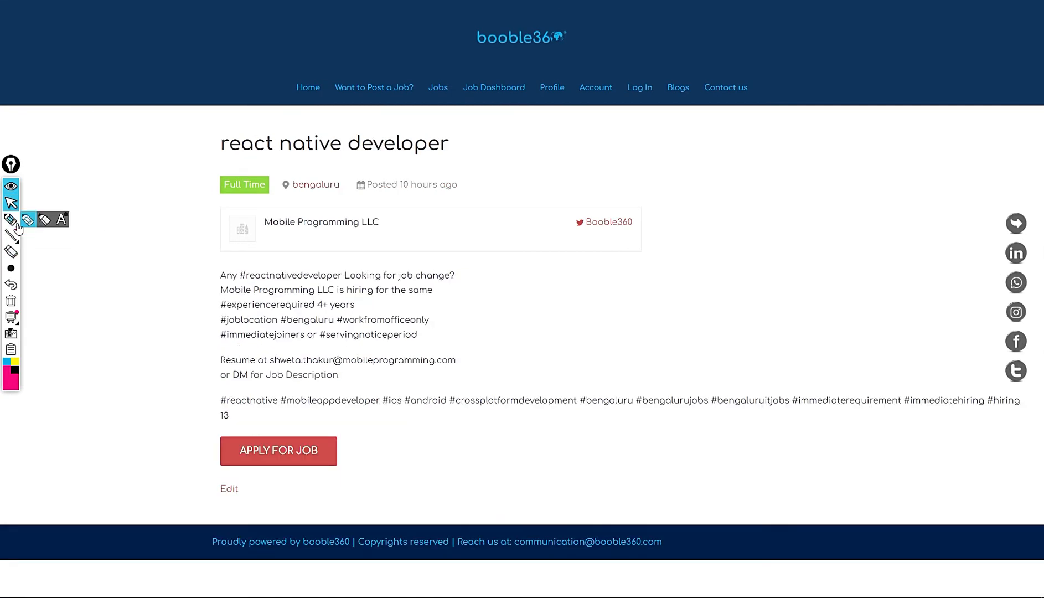
{"action": "left_click", "coordinate": [10, 218]}
{"action": "mouse_move", "coordinate": [390, 228]}
{"action": "left_mouse_down"}
{"action": "mouse_move", "coordinate": [482, 222]}
{"action": "mouse_move", "coordinate": [463, 243]}
{"action": "left_mouse_up"}
{"action": "mouse_move", "coordinate": [208, 150]}
{"action": "left_mouse_down"}
{"action": "mouse_move", "coordinate": [232, 227]}
{"action": "mouse_move", "coordinate": [205, 242]}
{"action": "left_mouse_up"}
{"action": "mouse_move", "coordinate": [458, 137]}
{"action": "left_mouse_down"}
{"action": "mouse_move", "coordinate": [466, 141]}
{"action": "mouse_move", "coordinate": [381, 187]}
{"action": "mouse_move", "coordinate": [342, 187]}
{"action": "mouse_move", "coordinate": [378, 205]}
{"action": "left_mouse_up"}
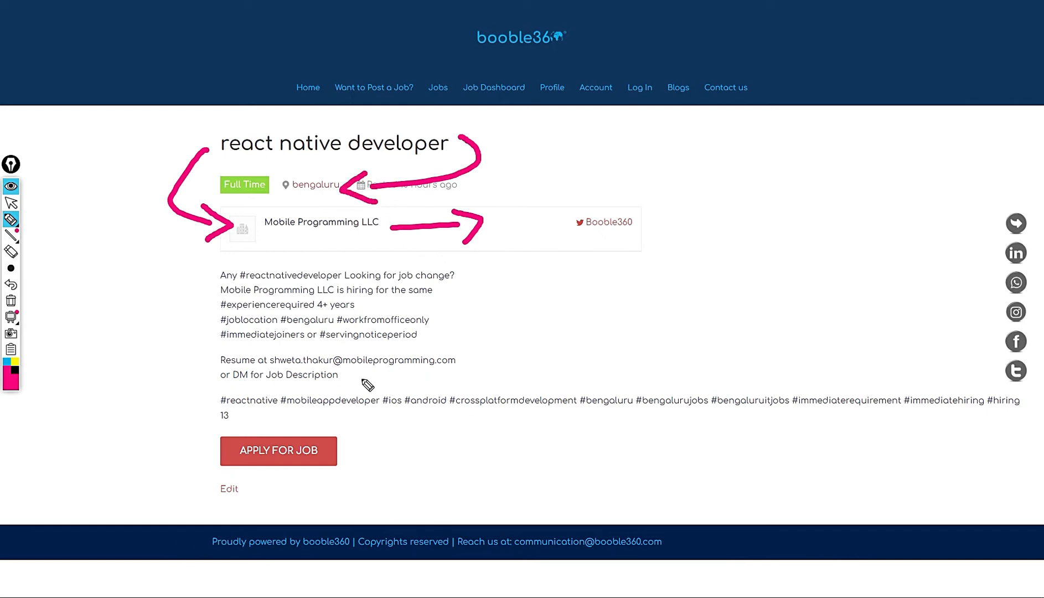
{"action": "mouse_move", "coordinate": [379, 304]}
{"action": "left_mouse_down"}
{"action": "mouse_move", "coordinate": [544, 301]}
{"action": "mouse_move", "coordinate": [562, 316]}
{"action": "mouse_move", "coordinate": [540, 340]}
{"action": "left_mouse_up"}
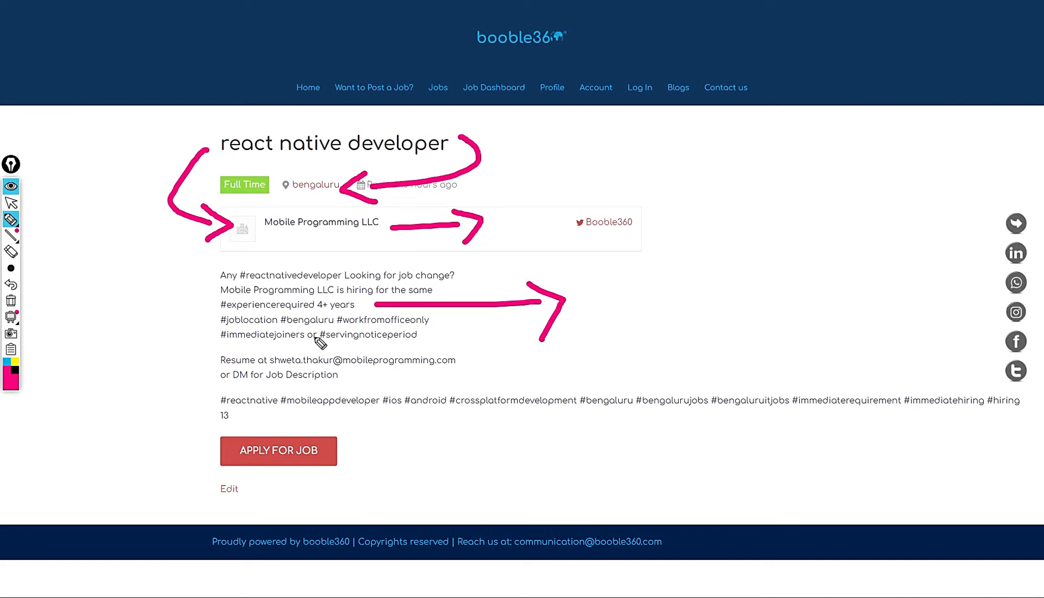
{"action": "mouse_move", "coordinate": [283, 337]}
{"action": "left_mouse_down"}
{"action": "mouse_move", "coordinate": [297, 394]}
{"action": "mouse_move", "coordinate": [464, 387]}
{"action": "mouse_move", "coordinate": [427, 340]}
{"action": "mouse_move", "coordinate": [258, 348]}
{"action": "mouse_move", "coordinate": [267, 359]}
{"action": "left_mouse_up"}
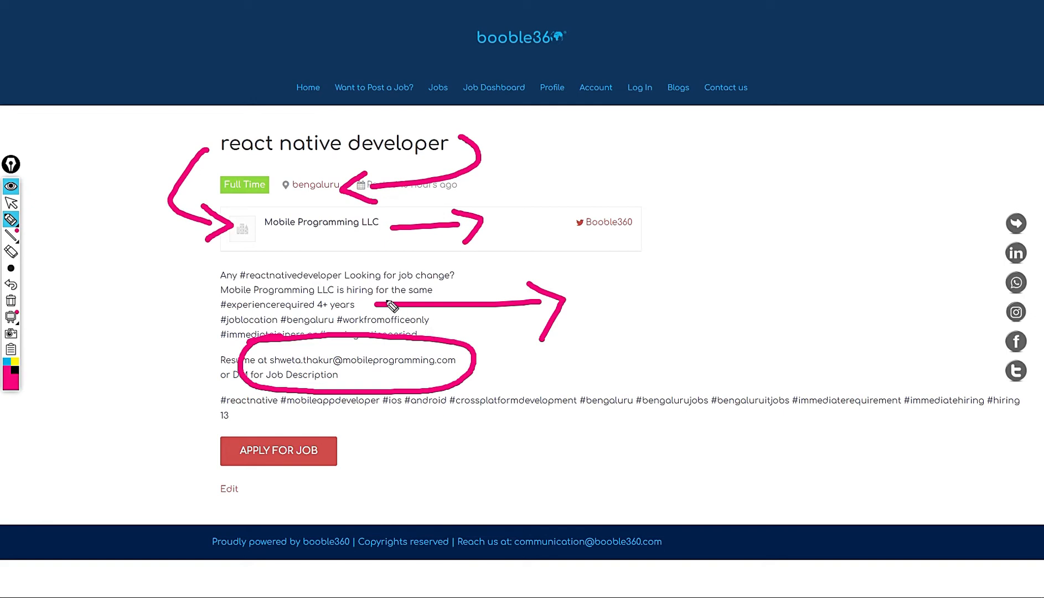
Link the experience and title to a handwritten 12LPA salary note, then clear all the ink
{"action": "left_click_drag", "start_coordinate": [372, 307], "coordinate": [565, 254]}
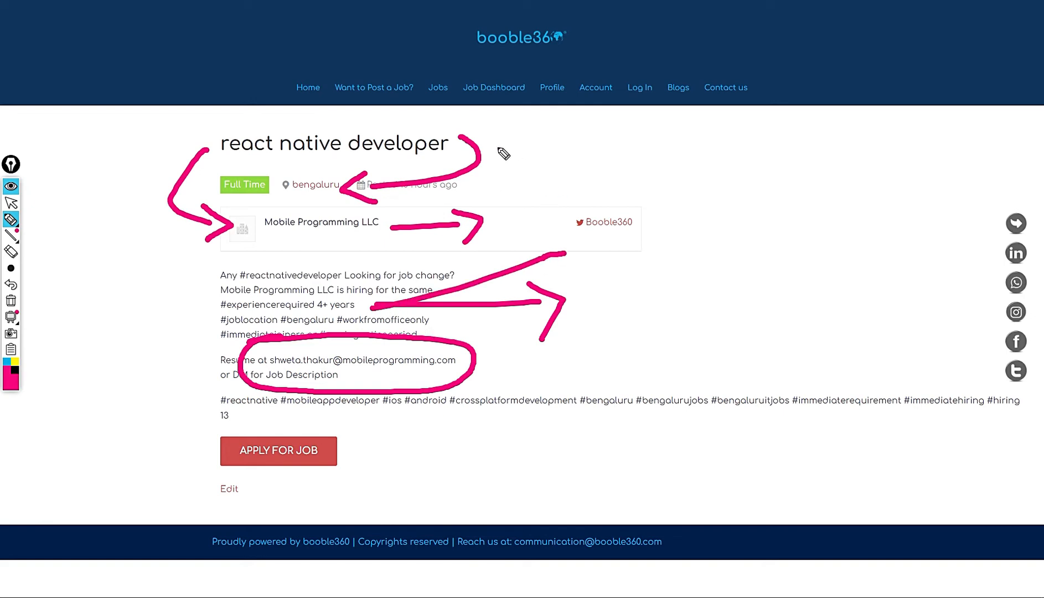
{"action": "mouse_move", "coordinate": [486, 141]}
{"action": "left_mouse_down"}
{"action": "mouse_move", "coordinate": [588, 245]}
{"action": "mouse_move", "coordinate": [584, 300]}
{"action": "left_mouse_up"}
{"action": "left_click_drag", "start_coordinate": [661, 225], "coordinate": [660, 283]}
{"action": "left_click_drag", "start_coordinate": [684, 234], "coordinate": [732, 274]}
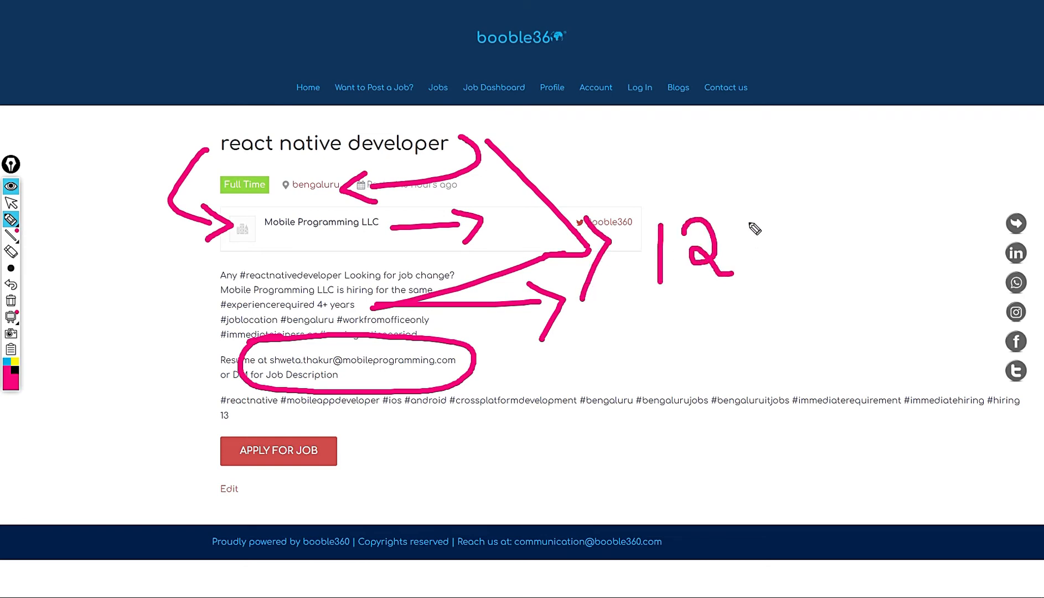
{"action": "left_click_drag", "start_coordinate": [749, 222], "coordinate": [783, 256]}
{"action": "mouse_move", "coordinate": [785, 209]}
{"action": "left_mouse_down"}
{"action": "mouse_move", "coordinate": [804, 266]}
{"action": "mouse_move", "coordinate": [804, 239]}
{"action": "left_mouse_up"}
{"action": "mouse_move", "coordinate": [842, 199]}
{"action": "left_mouse_down"}
{"action": "mouse_move", "coordinate": [835, 268]}
{"action": "mouse_move", "coordinate": [881, 249]}
{"action": "mouse_move", "coordinate": [849, 251]}
{"action": "left_mouse_up"}
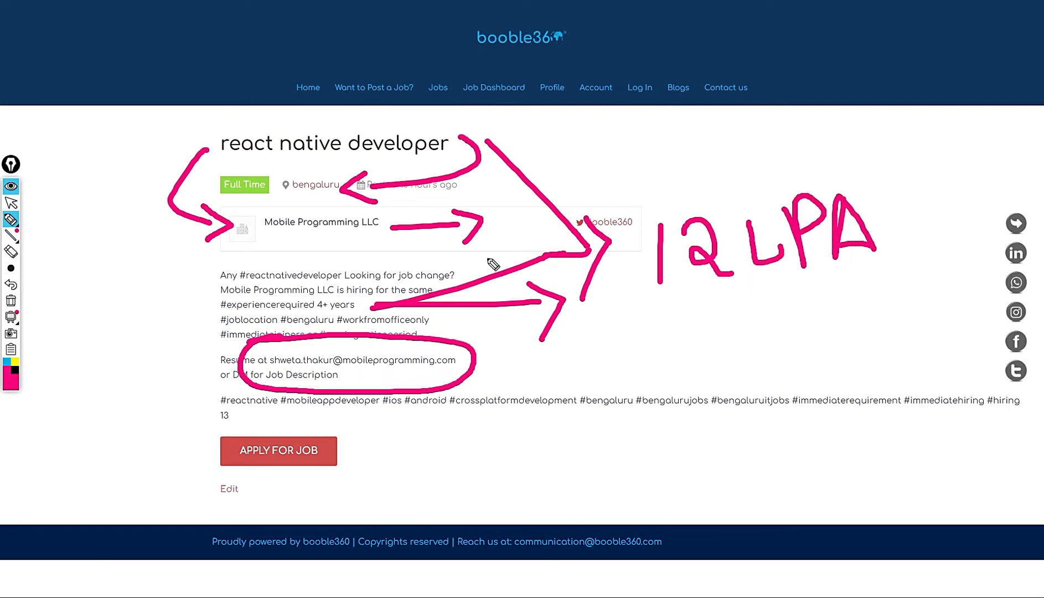
{"action": "key", "text": "ctrl+shift+c"}
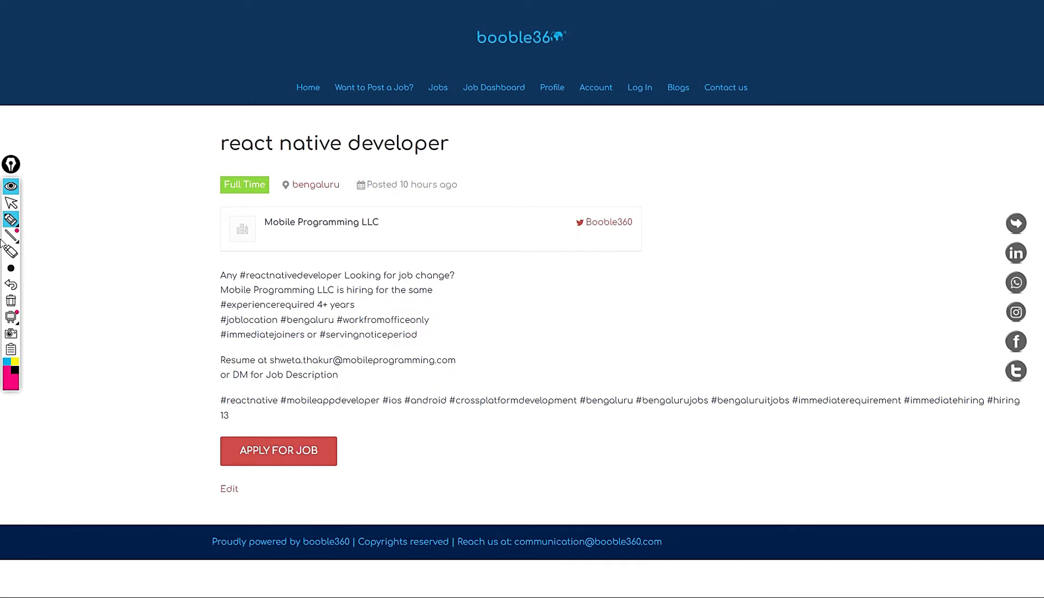
Mark the Amazon SDE-1 posting: circle title and company, underline SDE-1 positions and the how-to-apply section
{"action": "left_click", "coordinate": [10, 203]}
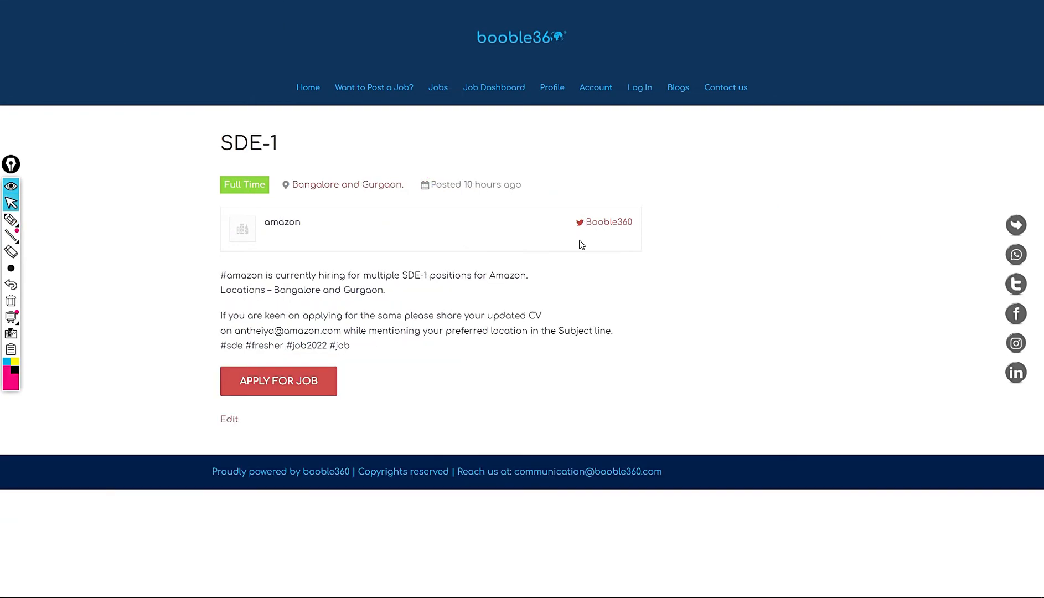
{"action": "left_click", "coordinate": [10, 219]}
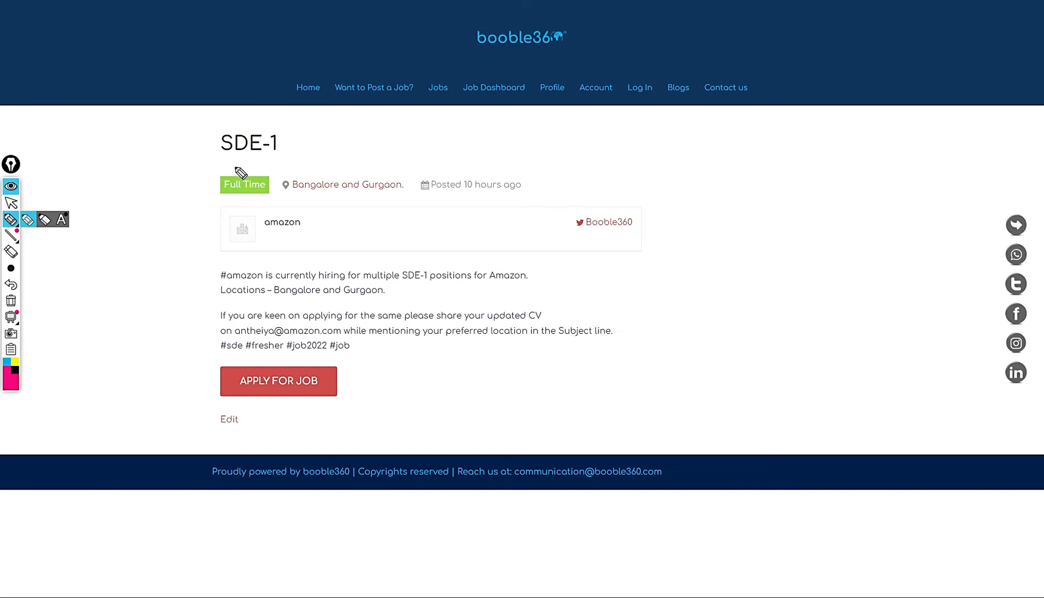
{"action": "mouse_move", "coordinate": [233, 167]}
{"action": "left_mouse_down"}
{"action": "mouse_move", "coordinate": [262, 113]}
{"action": "mouse_move", "coordinate": [246, 174]}
{"action": "left_mouse_up"}
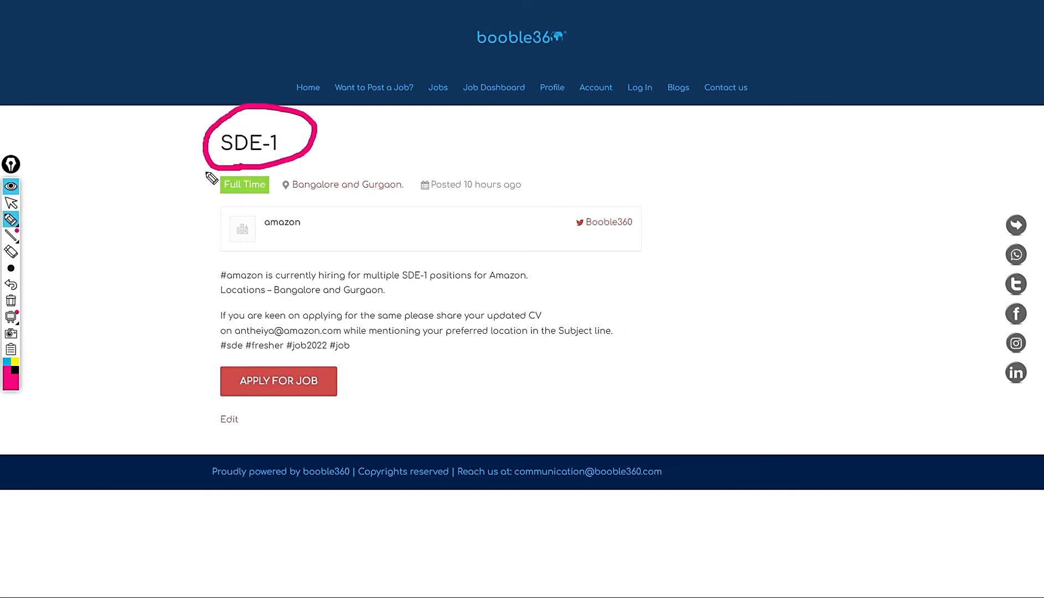
{"action": "left_click_drag", "start_coordinate": [303, 145], "coordinate": [367, 163]}
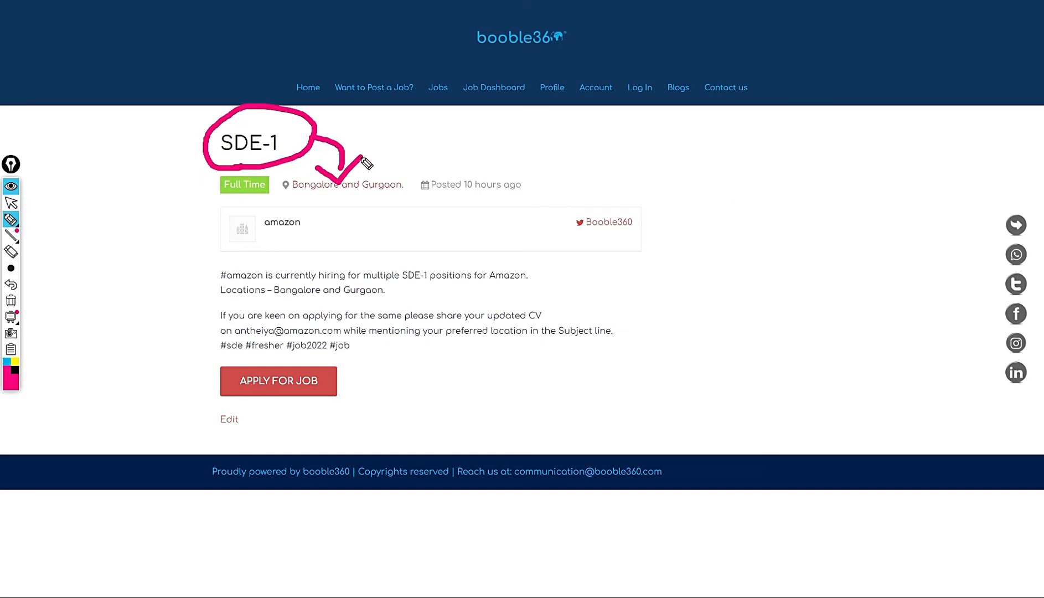
{"action": "left_click_drag", "start_coordinate": [303, 189], "coordinate": [260, 244]}
{"action": "left_click_drag", "start_coordinate": [276, 195], "coordinate": [259, 242]}
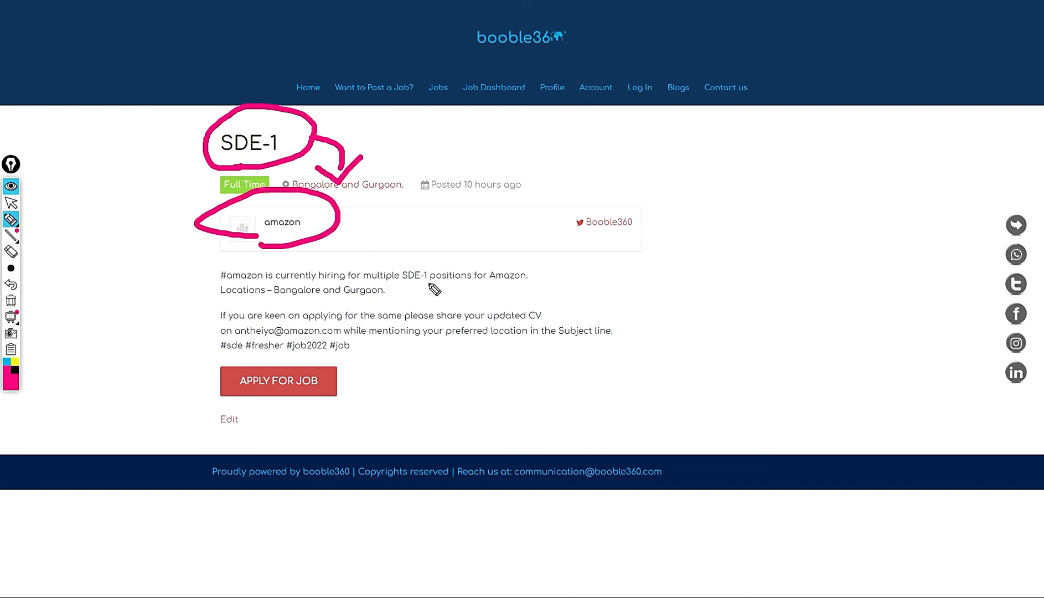
{"action": "left_click_drag", "start_coordinate": [401, 286], "coordinate": [453, 292]}
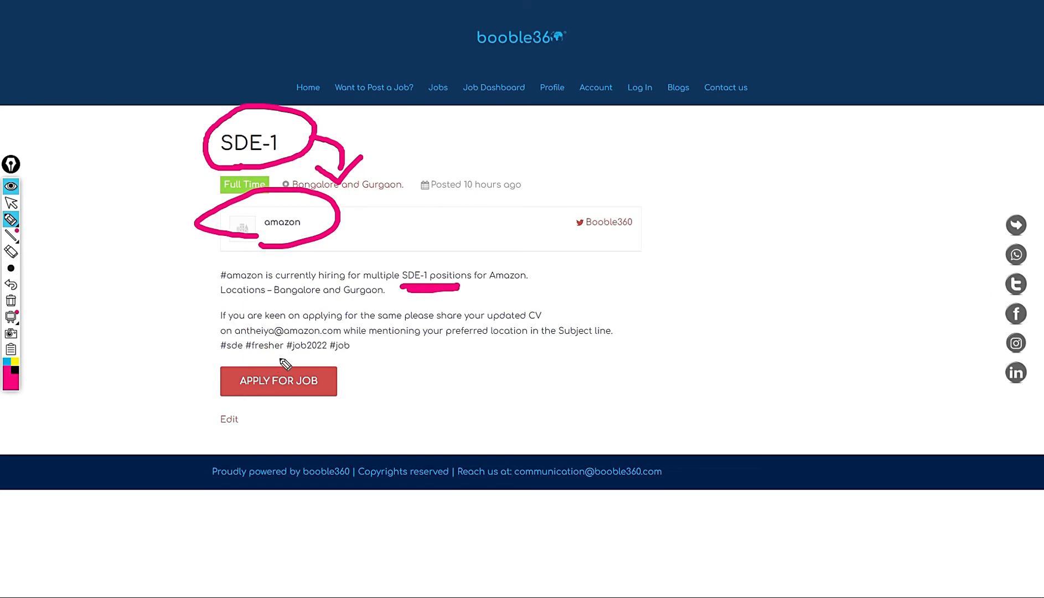
{"action": "mouse_move", "coordinate": [274, 302]}
{"action": "left_mouse_down"}
{"action": "mouse_move", "coordinate": [357, 336]}
{"action": "mouse_move", "coordinate": [269, 299]}
{"action": "left_mouse_up"}
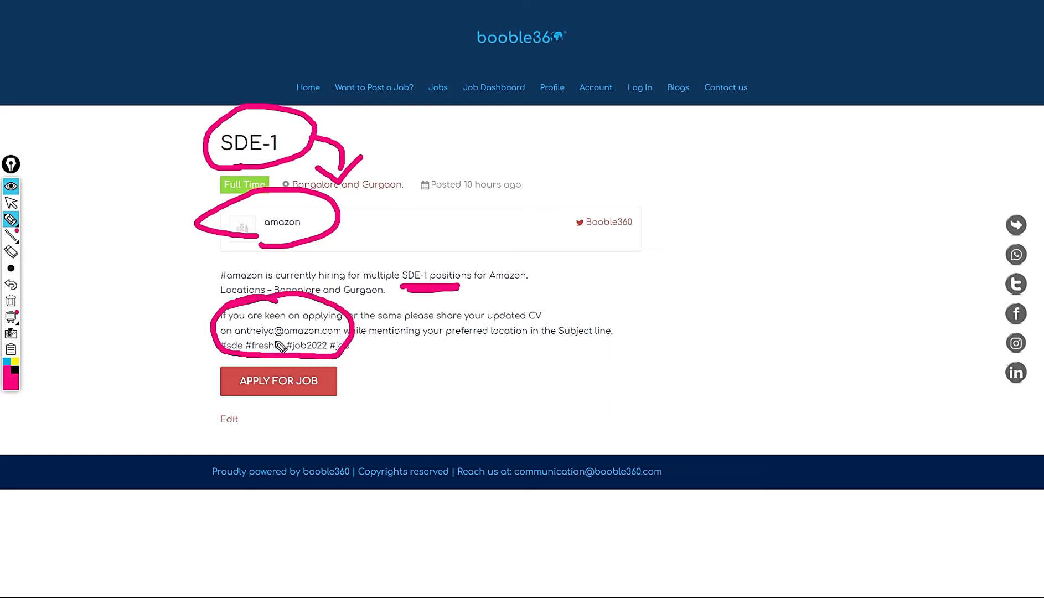
{"action": "mouse_move", "coordinate": [226, 407]}
{"action": "left_mouse_down"}
{"action": "mouse_move", "coordinate": [176, 406]}
{"action": "mouse_move", "coordinate": [293, 409]}
{"action": "left_mouse_up"}
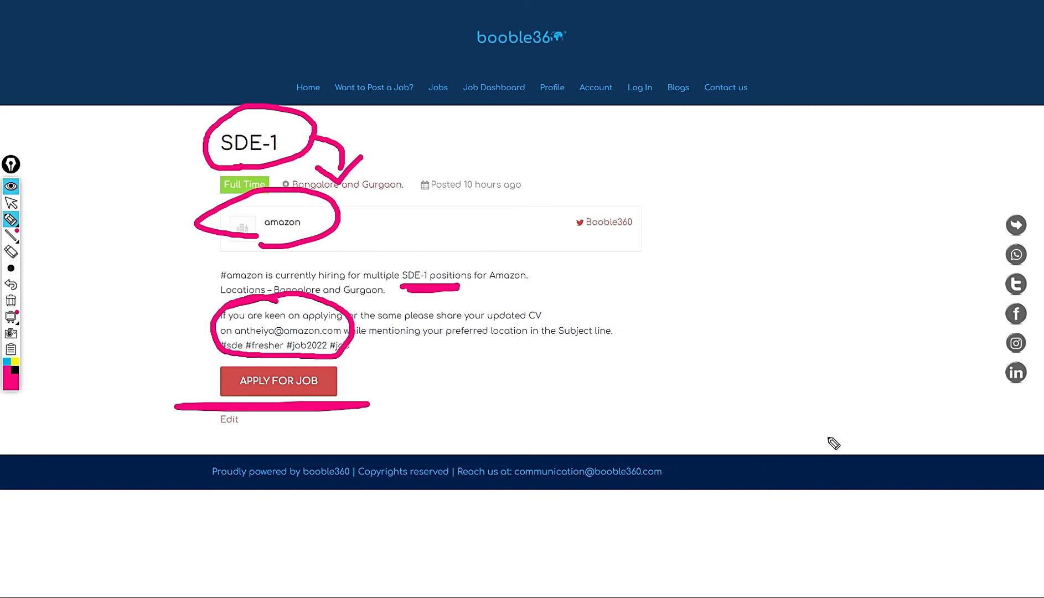
Handwrite 25 LPA and a 20-25 LPA range beside the posting with a leader arrow, then clear the page
{"action": "left_click_drag", "start_coordinate": [370, 149], "coordinate": [487, 296]}
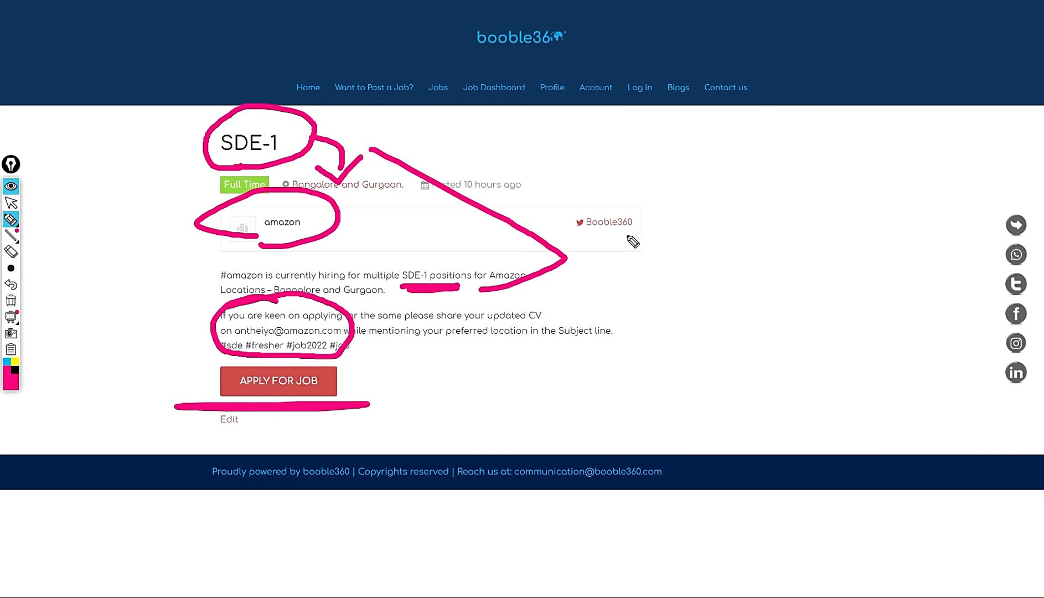
{"action": "left_click_drag", "start_coordinate": [629, 237], "coordinate": [690, 277]}
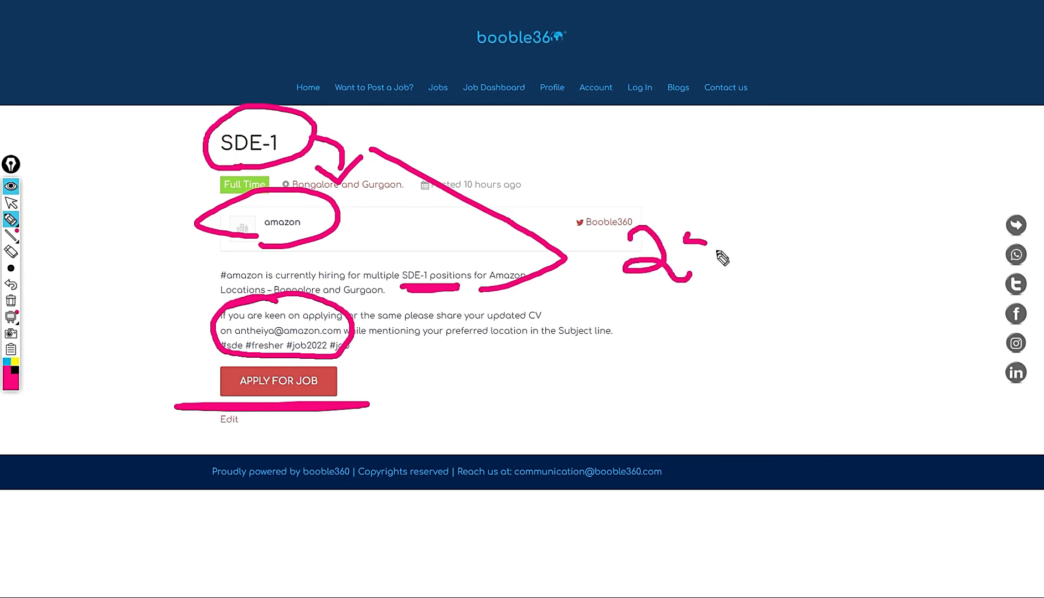
{"action": "left_click_drag", "start_coordinate": [685, 228], "coordinate": [689, 280]}
{"action": "mouse_move", "coordinate": [684, 227]}
{"action": "left_mouse_down"}
{"action": "mouse_move", "coordinate": [717, 216]}
{"action": "mouse_move", "coordinate": [785, 233]}
{"action": "left_mouse_up"}
{"action": "mouse_move", "coordinate": [771, 180]}
{"action": "left_mouse_down"}
{"action": "mouse_move", "coordinate": [774, 246]}
{"action": "mouse_move", "coordinate": [821, 176]}
{"action": "mouse_move", "coordinate": [804, 214]}
{"action": "left_mouse_up"}
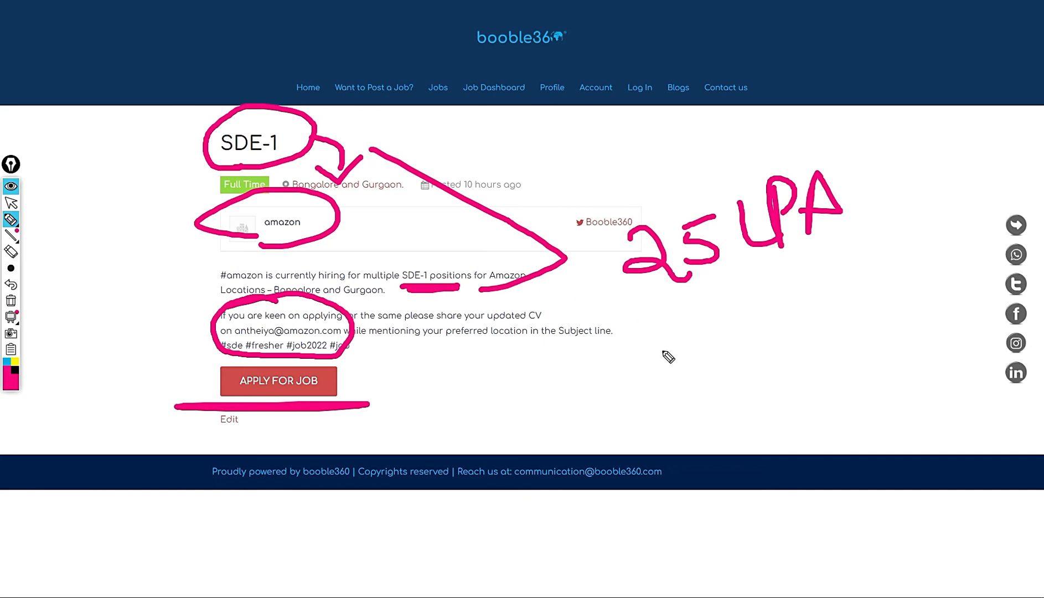
{"action": "mouse_move", "coordinate": [665, 352]}
{"action": "left_mouse_down"}
{"action": "mouse_move", "coordinate": [656, 388]}
{"action": "mouse_move", "coordinate": [715, 390]}
{"action": "left_mouse_up"}
{"action": "left_click_drag", "start_coordinate": [721, 347], "coordinate": [726, 384]}
{"action": "mouse_move", "coordinate": [712, 327]}
{"action": "left_mouse_down"}
{"action": "mouse_move", "coordinate": [731, 378]}
{"action": "mouse_move", "coordinate": [776, 339]}
{"action": "mouse_move", "coordinate": [831, 359]}
{"action": "left_mouse_up"}
{"action": "mouse_move", "coordinate": [841, 315]}
{"action": "left_mouse_down"}
{"action": "mouse_move", "coordinate": [844, 350]}
{"action": "mouse_move", "coordinate": [881, 304]}
{"action": "mouse_move", "coordinate": [935, 332]}
{"action": "mouse_move", "coordinate": [930, 278]}
{"action": "mouse_move", "coordinate": [931, 314]}
{"action": "mouse_move", "coordinate": [989, 317]}
{"action": "mouse_move", "coordinate": [982, 304]}
{"action": "left_mouse_up"}
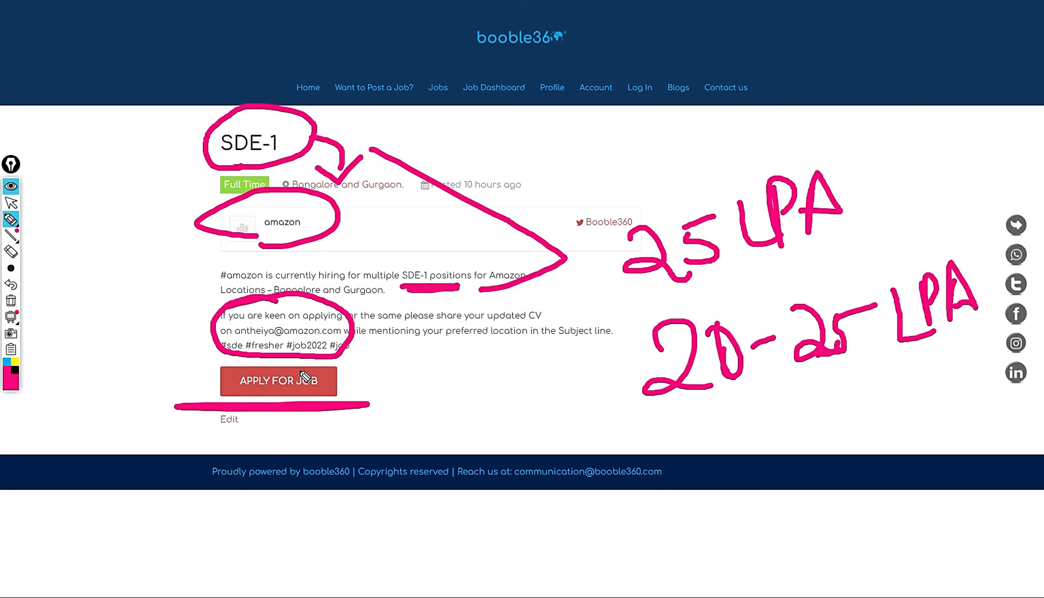
{"action": "key", "text": "ctrl+shift+c"}
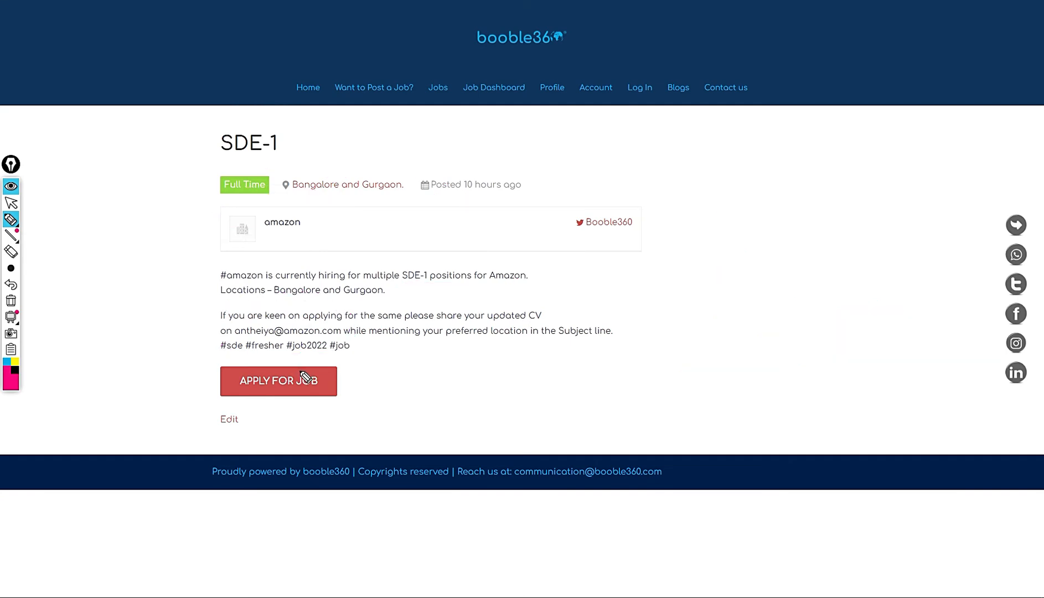
Open the blueocean SAP posting and draw arrows linking its title, posting date and circled company name
{"action": "left_click", "coordinate": [11, 202]}
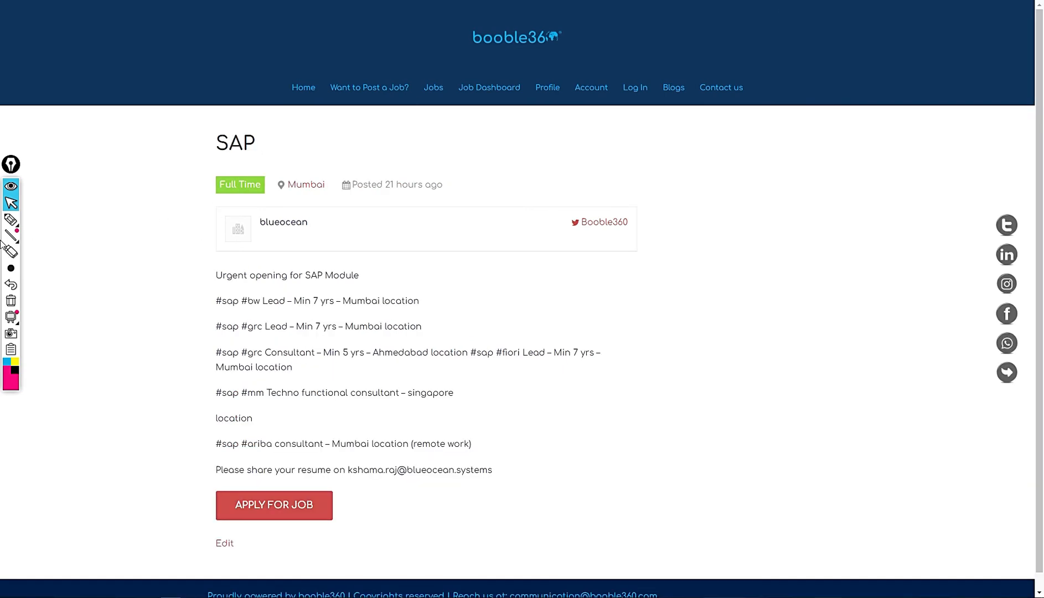
{"action": "left_click", "coordinate": [10, 218]}
{"action": "mouse_move", "coordinate": [370, 224]}
{"action": "left_mouse_down"}
{"action": "mouse_move", "coordinate": [260, 204]}
{"action": "mouse_move", "coordinate": [389, 227]}
{"action": "mouse_move", "coordinate": [325, 219]}
{"action": "left_mouse_up"}
{"action": "mouse_move", "coordinate": [196, 149]}
{"action": "left_mouse_down"}
{"action": "mouse_move", "coordinate": [193, 231]}
{"action": "mouse_move", "coordinate": [221, 241]}
{"action": "mouse_move", "coordinate": [193, 155]}
{"action": "mouse_move", "coordinate": [209, 135]}
{"action": "mouse_move", "coordinate": [200, 194]}
{"action": "left_mouse_up"}
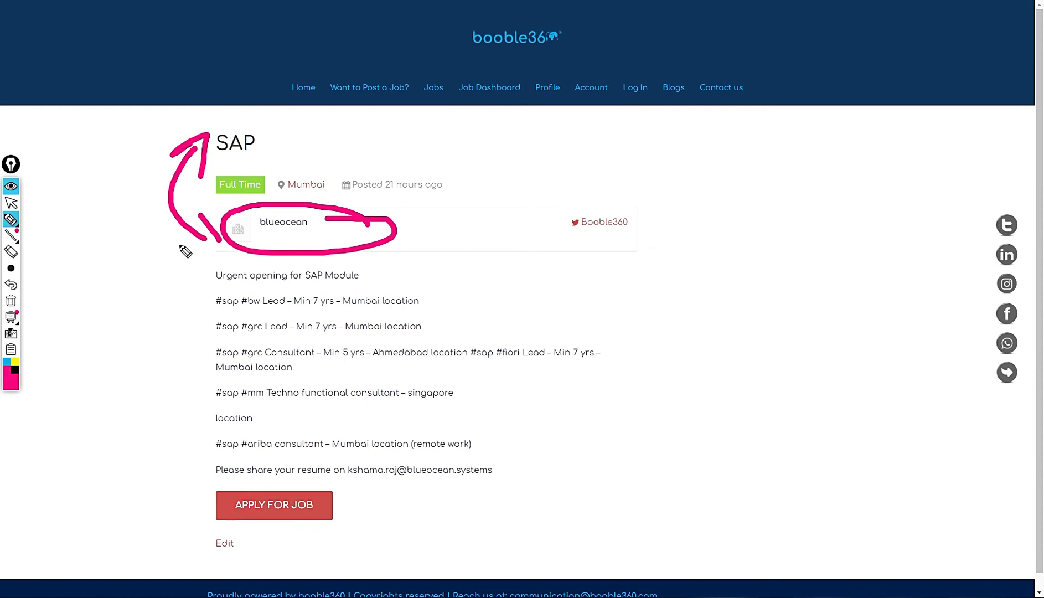
{"action": "left_click_drag", "start_coordinate": [178, 247], "coordinate": [233, 237]}
{"action": "mouse_move", "coordinate": [274, 141]}
{"action": "left_mouse_down"}
{"action": "mouse_move", "coordinate": [337, 182]}
{"action": "mouse_move", "coordinate": [338, 146]}
{"action": "left_mouse_up"}
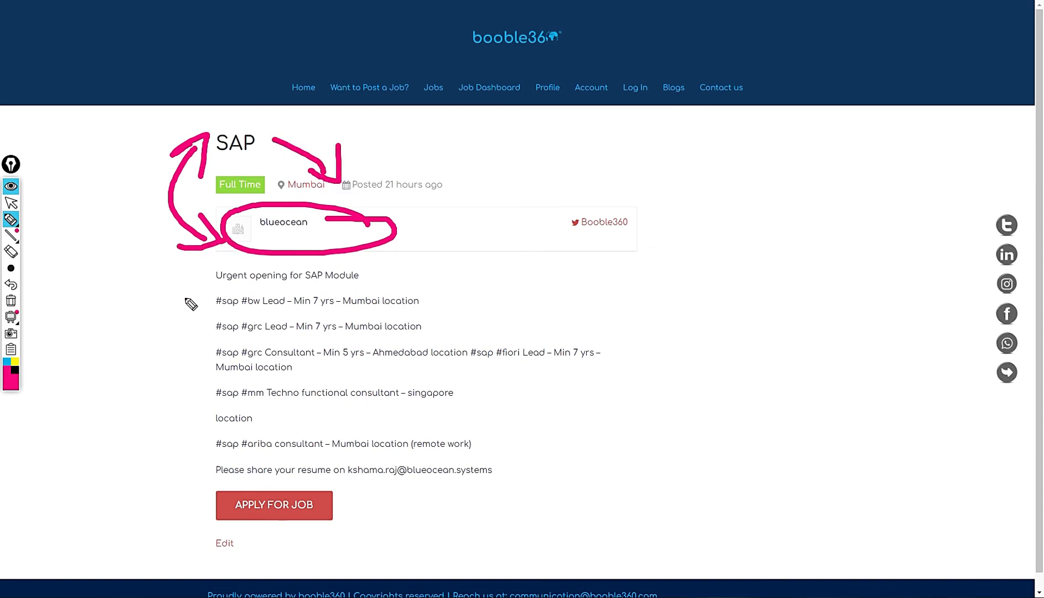
Underline the bw Lead, grc Lead, grc Consultant and mm Techno functional lines and mark the Singapore location
{"action": "left_click_drag", "start_coordinate": [245, 312], "coordinate": [387, 311]}
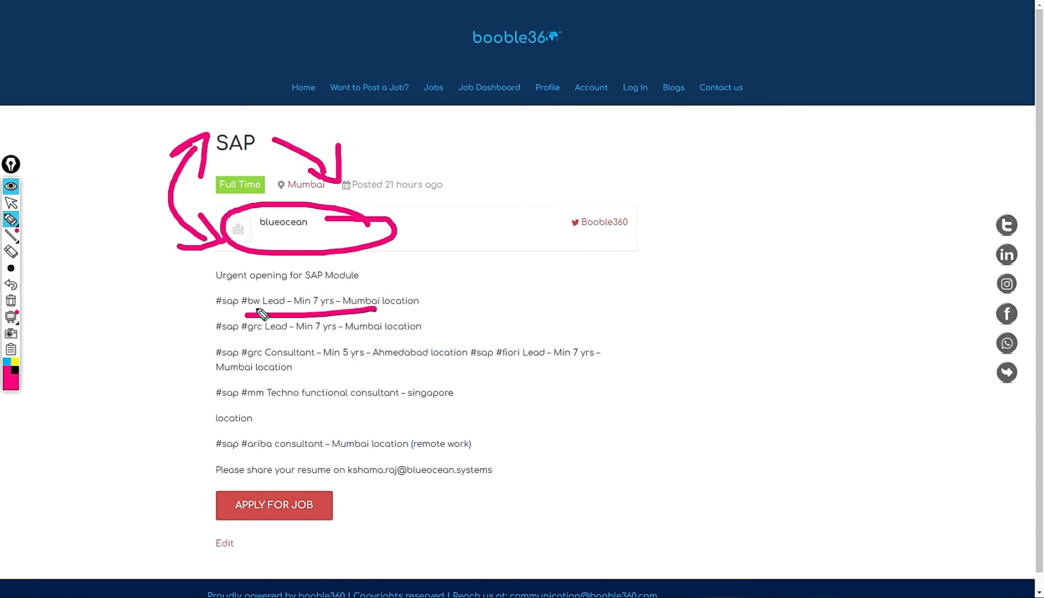
{"action": "left_click_drag", "start_coordinate": [255, 313], "coordinate": [372, 317]}
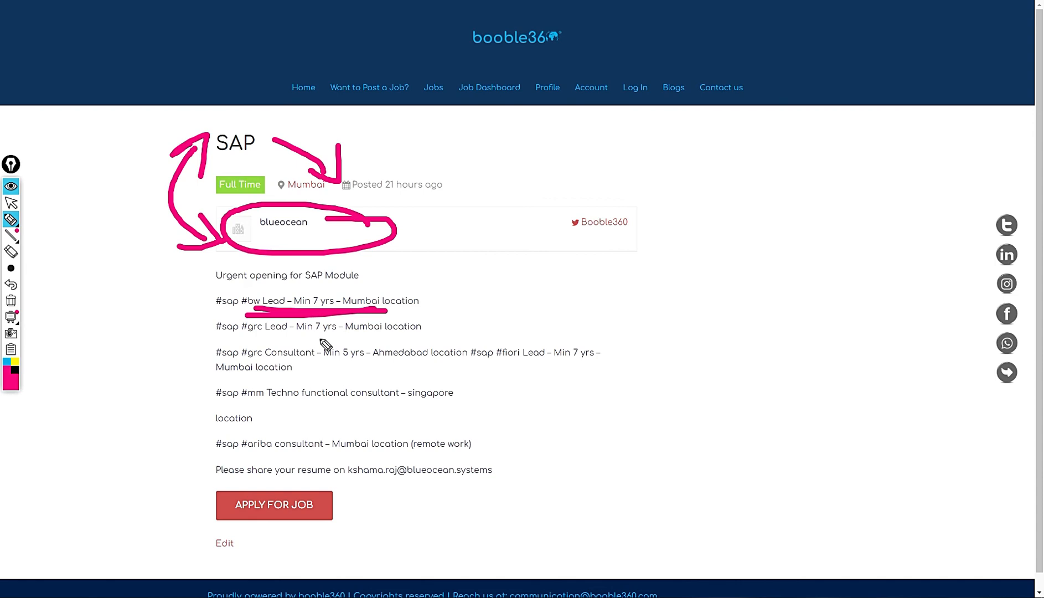
{"action": "left_click_drag", "start_coordinate": [214, 338], "coordinate": [377, 335]}
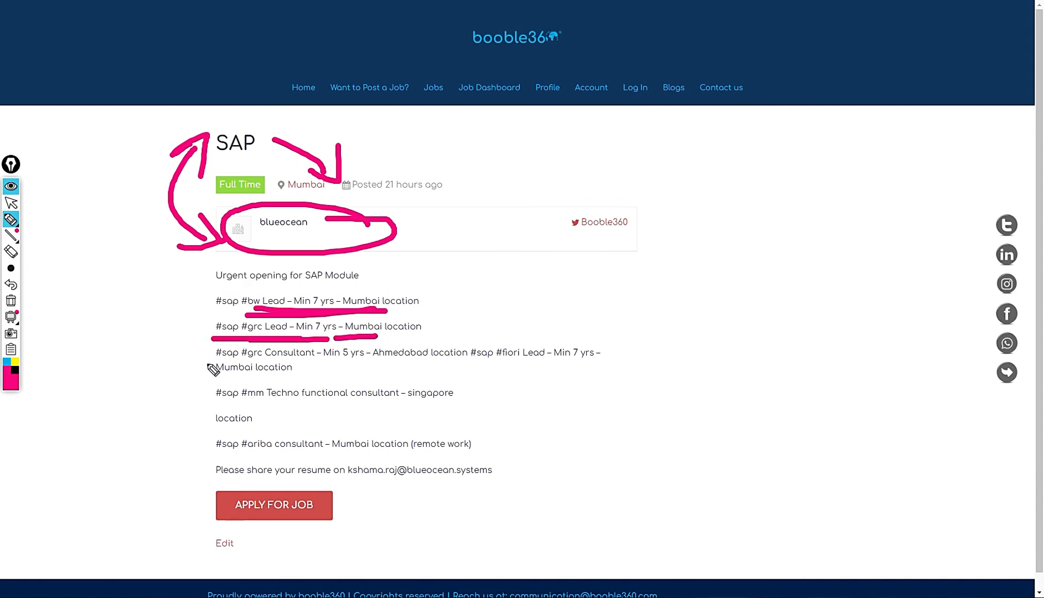
{"action": "left_click_drag", "start_coordinate": [247, 362], "coordinate": [435, 366]}
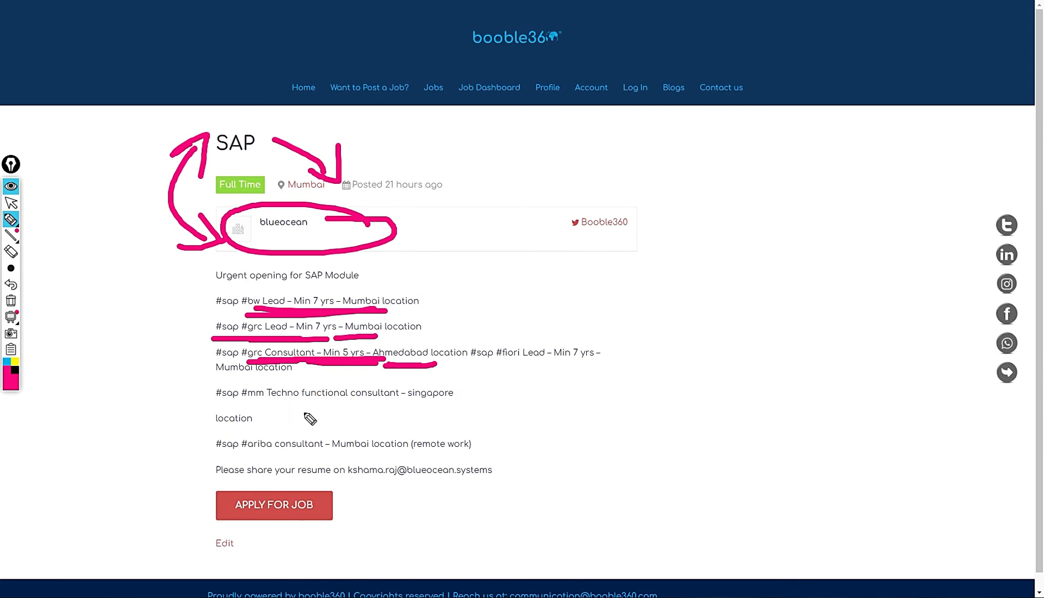
{"action": "left_click_drag", "start_coordinate": [206, 404], "coordinate": [302, 405]}
{"action": "left_click_drag", "start_coordinate": [462, 390], "coordinate": [445, 412]}
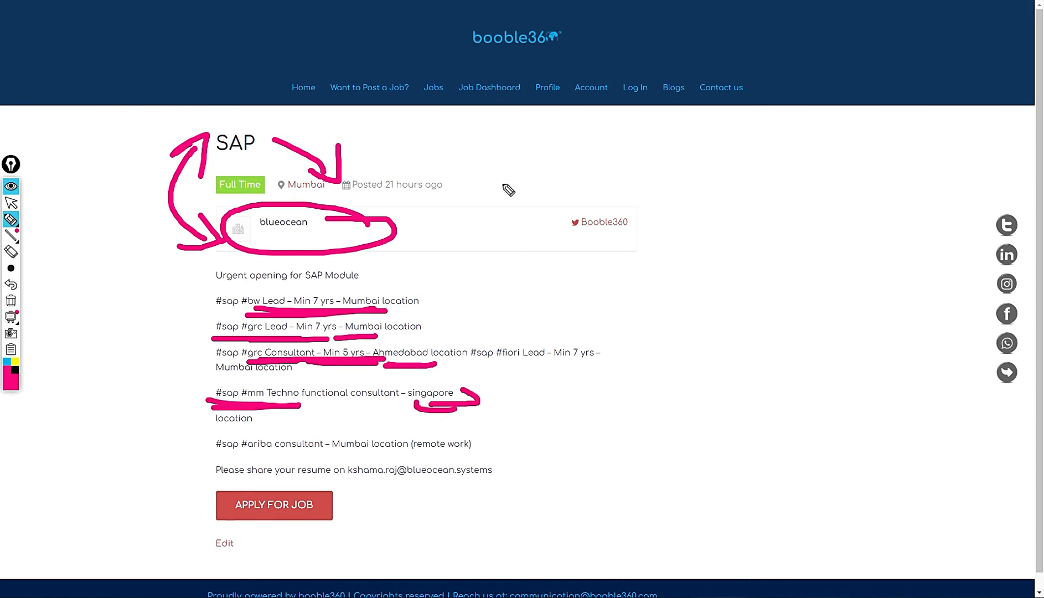
Write an MAS note beside the SAP title, underline the ariba consultant role and circle the remote-work Mumbai line
{"action": "left_click_drag", "start_coordinate": [509, 147], "coordinate": [553, 170]}
{"action": "mouse_move", "coordinate": [566, 119]}
{"action": "left_mouse_down"}
{"action": "mouse_move", "coordinate": [564, 157]}
{"action": "mouse_move", "coordinate": [608, 147]}
{"action": "mouse_move", "coordinate": [622, 130]}
{"action": "mouse_move", "coordinate": [620, 147]}
{"action": "left_mouse_up"}
{"action": "left_click_drag", "start_coordinate": [639, 105], "coordinate": [641, 147]}
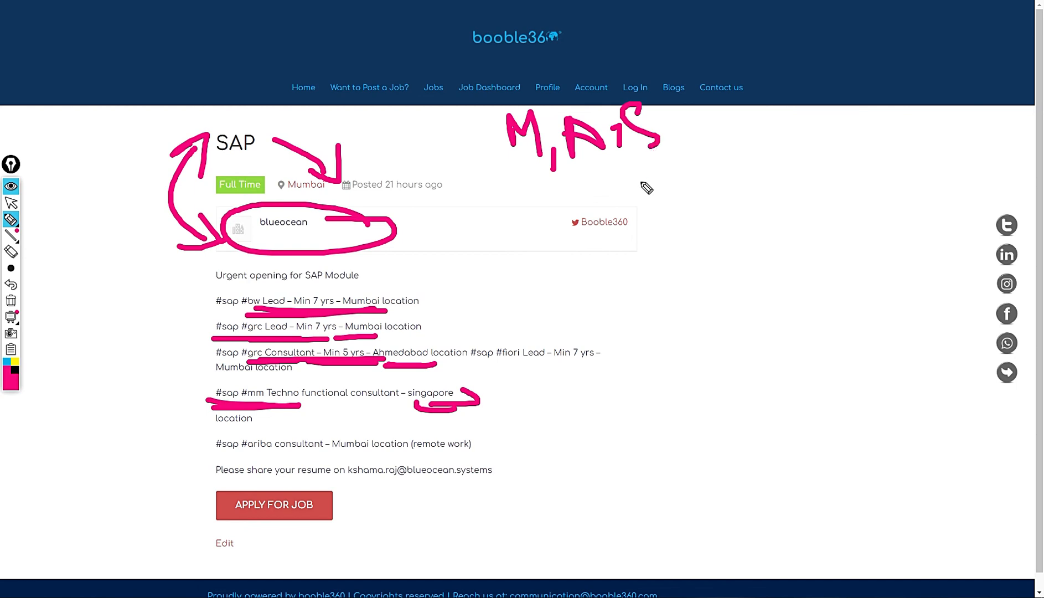
{"action": "left_click_drag", "start_coordinate": [219, 458], "coordinate": [333, 455]}
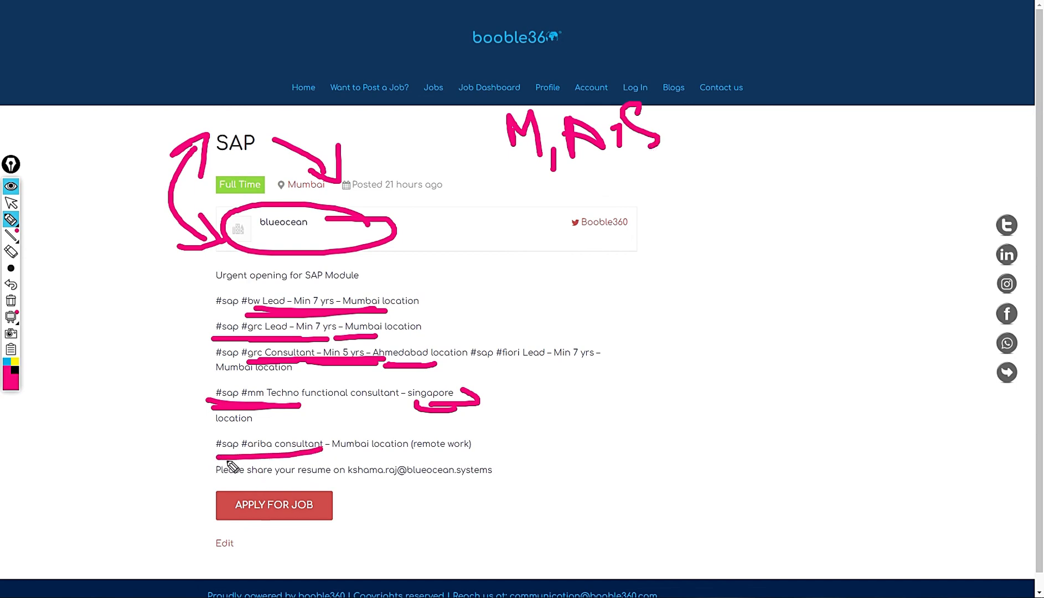
{"action": "left_click_drag", "start_coordinate": [231, 456], "coordinate": [449, 456]}
{"action": "left_click_drag", "start_coordinate": [365, 457], "coordinate": [520, 454]}
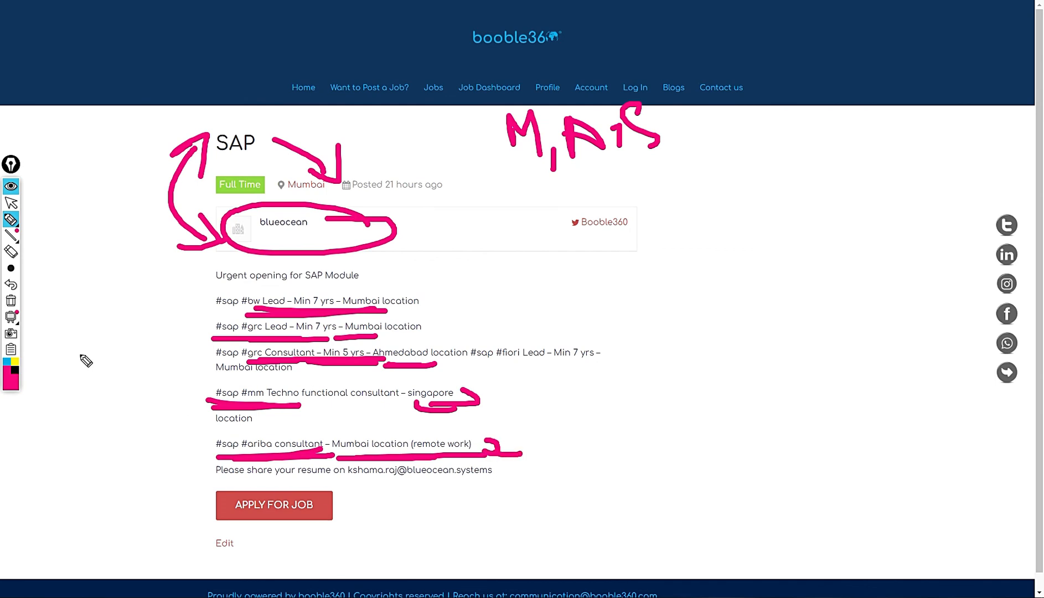
{"action": "mouse_move", "coordinate": [412, 428]}
{"action": "left_mouse_down"}
{"action": "mouse_move", "coordinate": [339, 459]}
{"action": "mouse_move", "coordinate": [427, 504]}
{"action": "mouse_move", "coordinate": [470, 428]}
{"action": "mouse_move", "coordinate": [359, 421]}
{"action": "mouse_move", "coordinate": [355, 451]}
{"action": "left_mouse_up"}
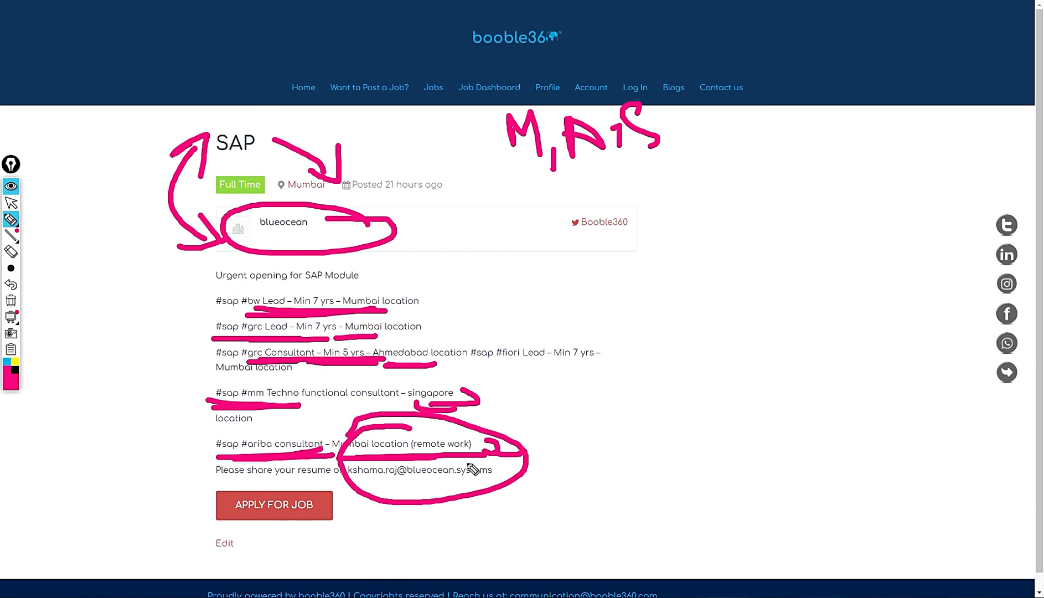
Bracket the SAP role list and handwrite a 12 LPA salary figure beside it
{"action": "mouse_move", "coordinate": [591, 269]}
{"action": "left_mouse_down"}
{"action": "mouse_move", "coordinate": [633, 358]}
{"action": "mouse_move", "coordinate": [620, 417]}
{"action": "left_mouse_up"}
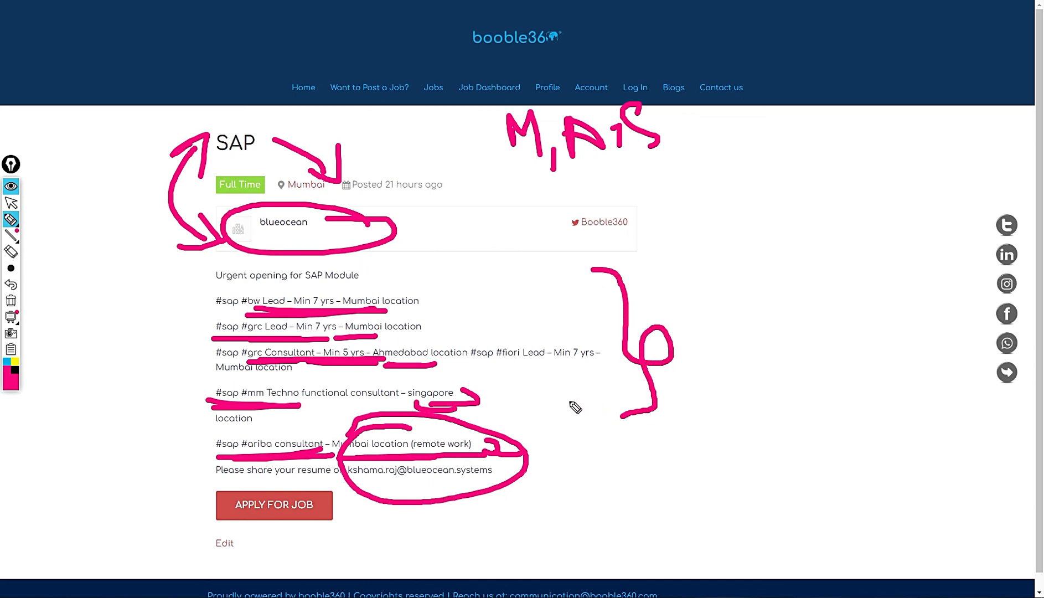
{"action": "mouse_move", "coordinate": [430, 288]}
{"action": "left_mouse_down"}
{"action": "mouse_move", "coordinate": [460, 316]}
{"action": "mouse_move", "coordinate": [449, 337]}
{"action": "mouse_move", "coordinate": [555, 268]}
{"action": "left_mouse_up"}
{"action": "left_click_drag", "start_coordinate": [594, 235], "coordinate": [642, 260]}
{"action": "left_click_drag", "start_coordinate": [642, 229], "coordinate": [661, 275]}
{"action": "left_click_drag", "start_coordinate": [562, 250], "coordinate": [572, 287]}
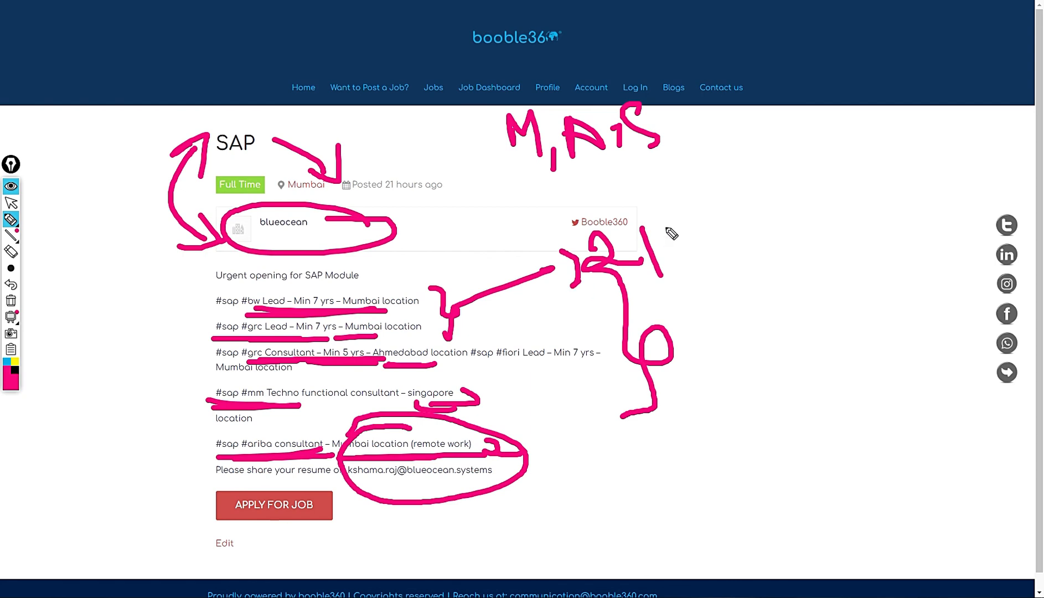
{"action": "mouse_move", "coordinate": [665, 230]}
{"action": "left_mouse_down"}
{"action": "mouse_move", "coordinate": [699, 247]}
{"action": "mouse_move", "coordinate": [755, 182]}
{"action": "mouse_move", "coordinate": [745, 218]}
{"action": "left_mouse_up"}
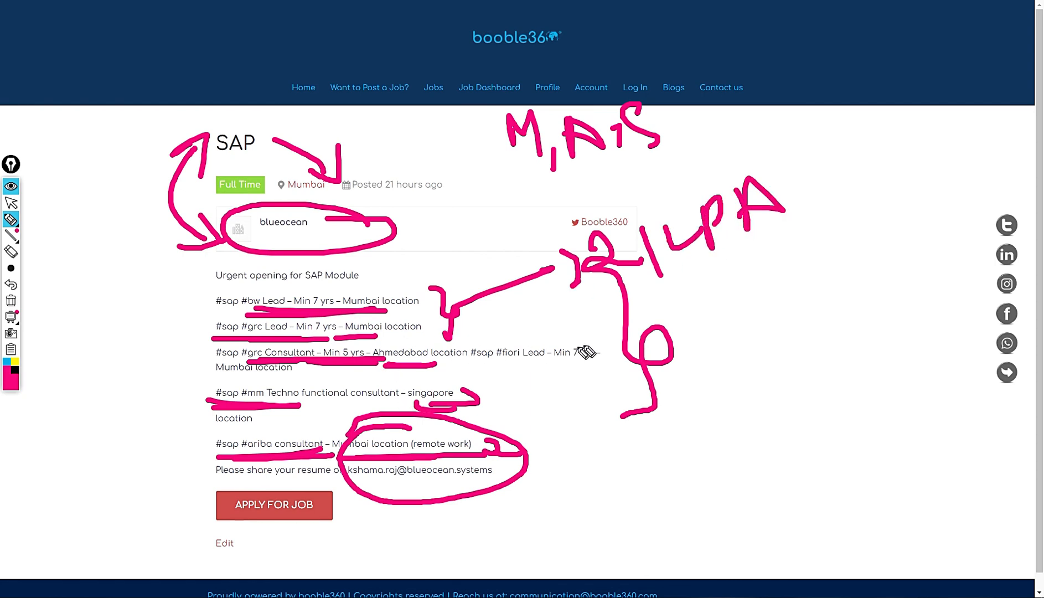
Add connecting lines and handwrite the 15-21, 0-3 and 6-9 salary ranges beside the roles
{"action": "left_click_drag", "start_coordinate": [571, 366], "coordinate": [785, 451]}
{"action": "left_click_drag", "start_coordinate": [669, 472], "coordinate": [688, 516]}
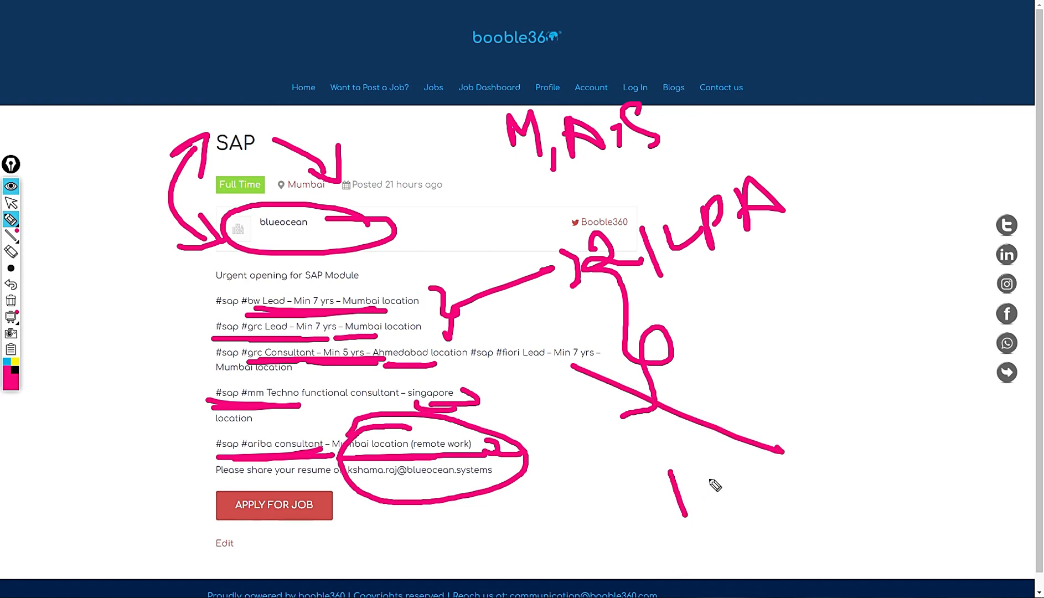
{"action": "mouse_move", "coordinate": [707, 476]}
{"action": "left_mouse_down"}
{"action": "mouse_move", "coordinate": [712, 507]}
{"action": "mouse_move", "coordinate": [753, 456]}
{"action": "mouse_move", "coordinate": [789, 470]}
{"action": "mouse_move", "coordinate": [833, 456]}
{"action": "mouse_move", "coordinate": [860, 488]}
{"action": "left_mouse_up"}
{"action": "left_click_drag", "start_coordinate": [867, 445], "coordinate": [877, 476]}
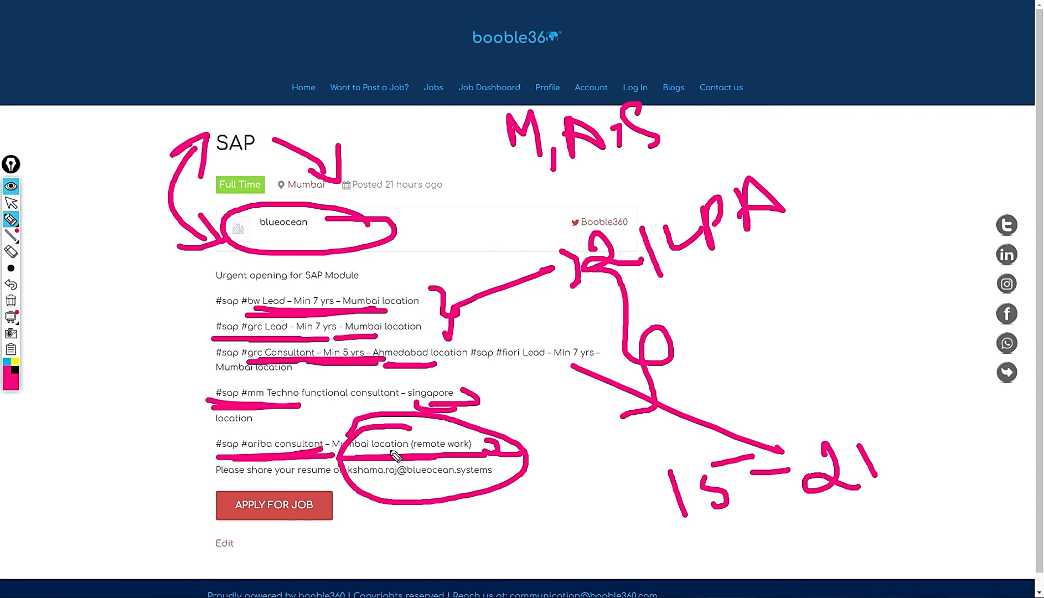
{"action": "left_click_drag", "start_coordinate": [495, 447], "coordinate": [819, 309]}
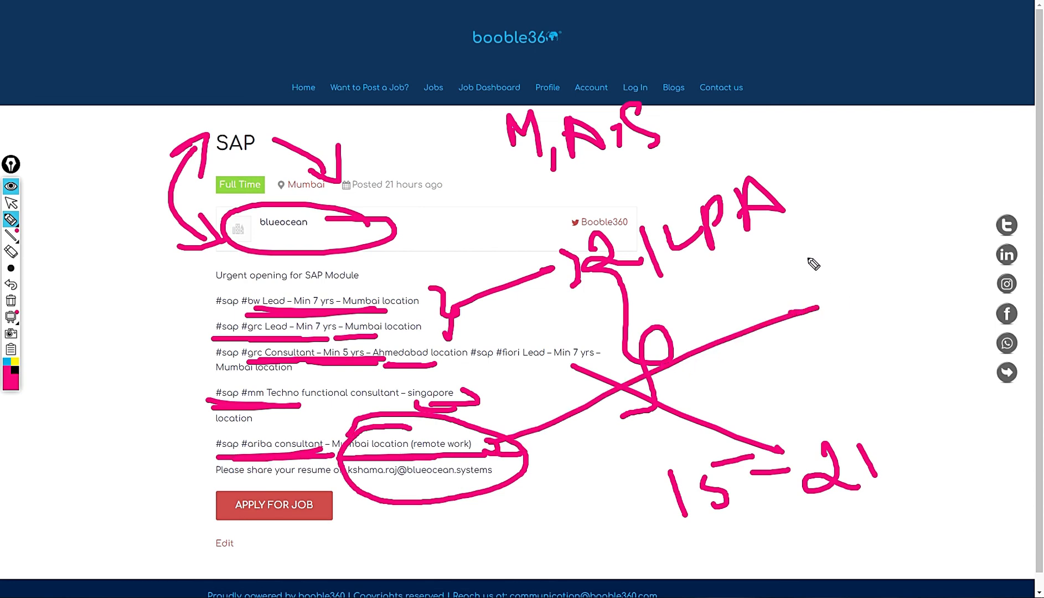
{"action": "mouse_move", "coordinate": [805, 241]}
{"action": "left_mouse_down"}
{"action": "mouse_move", "coordinate": [816, 280]}
{"action": "mouse_move", "coordinate": [830, 249]}
{"action": "mouse_move", "coordinate": [892, 247]}
{"action": "mouse_move", "coordinate": [872, 261]}
{"action": "left_mouse_up"}
{"action": "mouse_move", "coordinate": [810, 337]}
{"action": "left_mouse_down"}
{"action": "mouse_move", "coordinate": [808, 371]}
{"action": "mouse_move", "coordinate": [900, 338]}
{"action": "mouse_move", "coordinate": [939, 375]}
{"action": "left_mouse_up"}
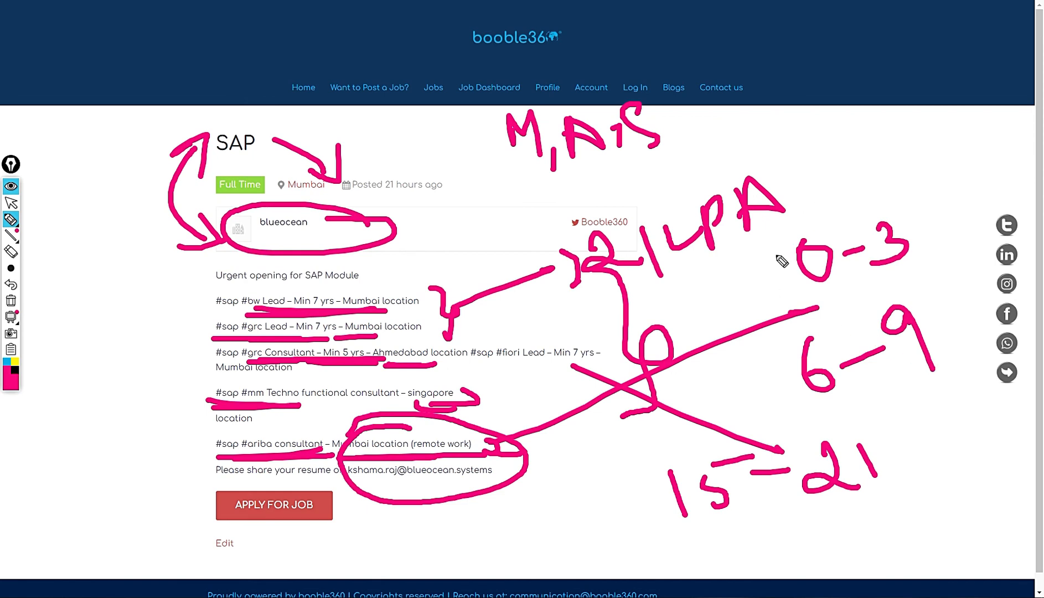
{"action": "key", "text": "e"}
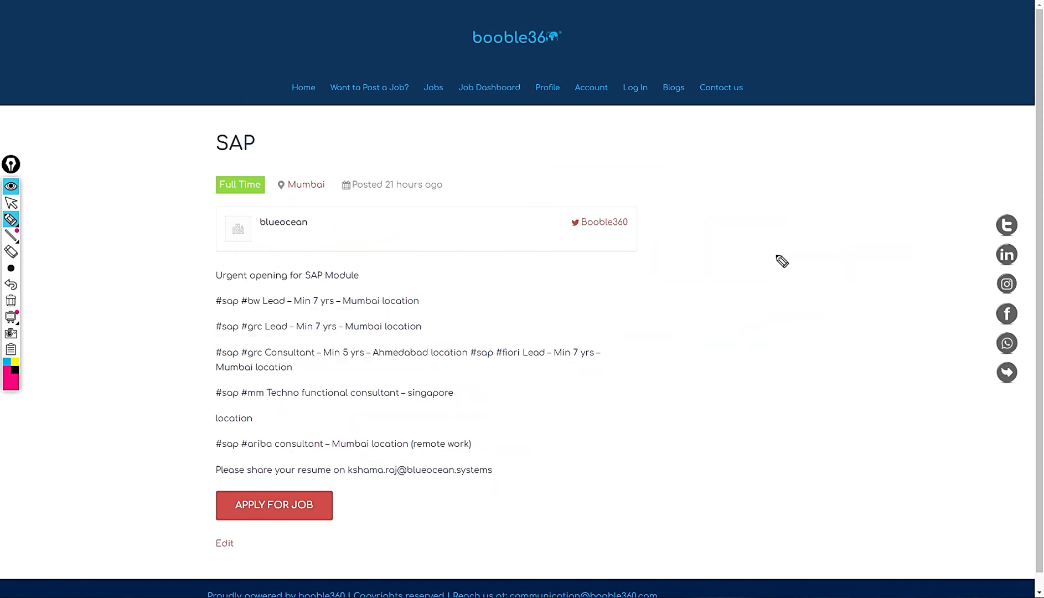